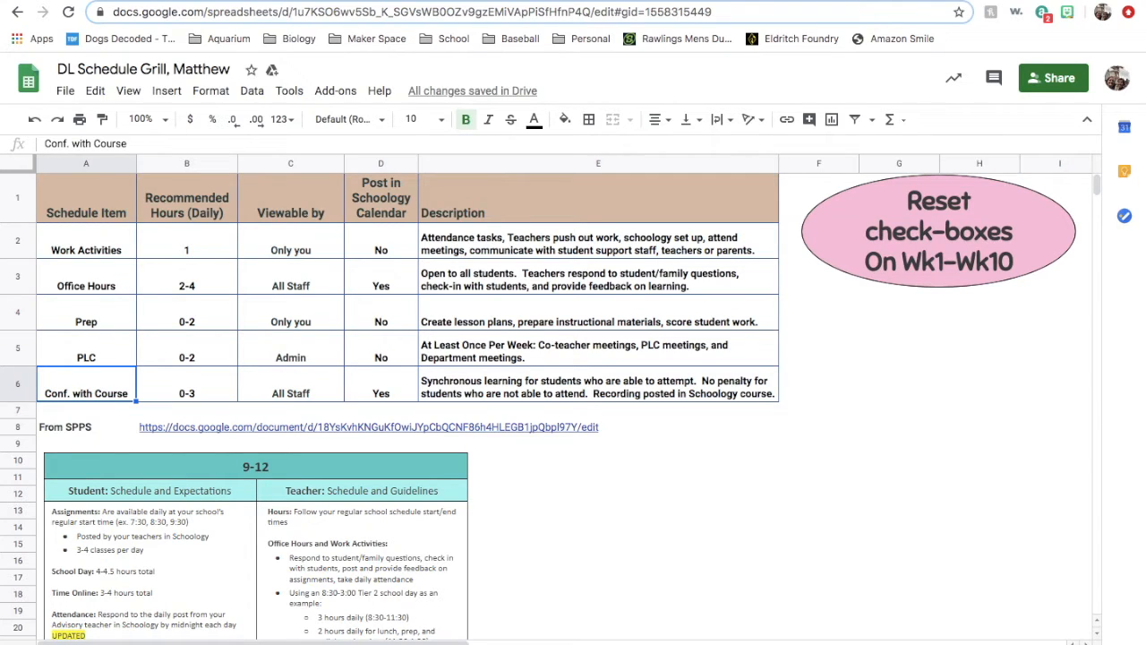
- On the weekly schedule sheet, set Monday 4-6-20's 9–10 slot to Work Activities and its 8–9, 10–11 and 11–12 slots to Office Hours
{"action": "key", "text": "ctrl+shift+Page_Down"}
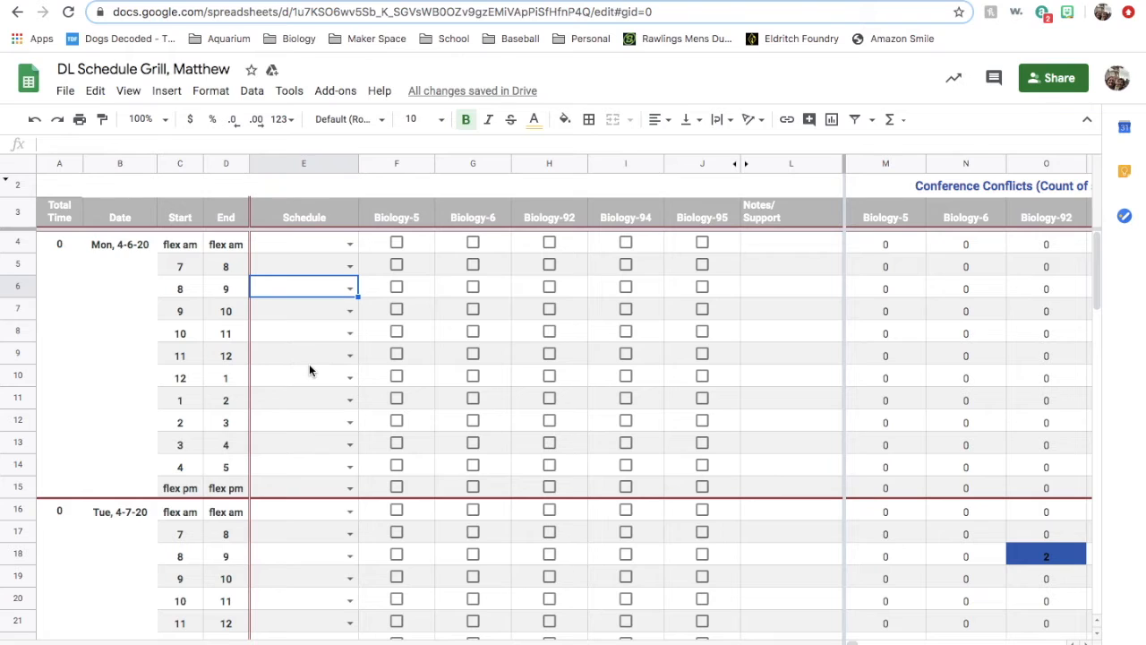
{"action": "left_click", "coordinate": [350, 289]}
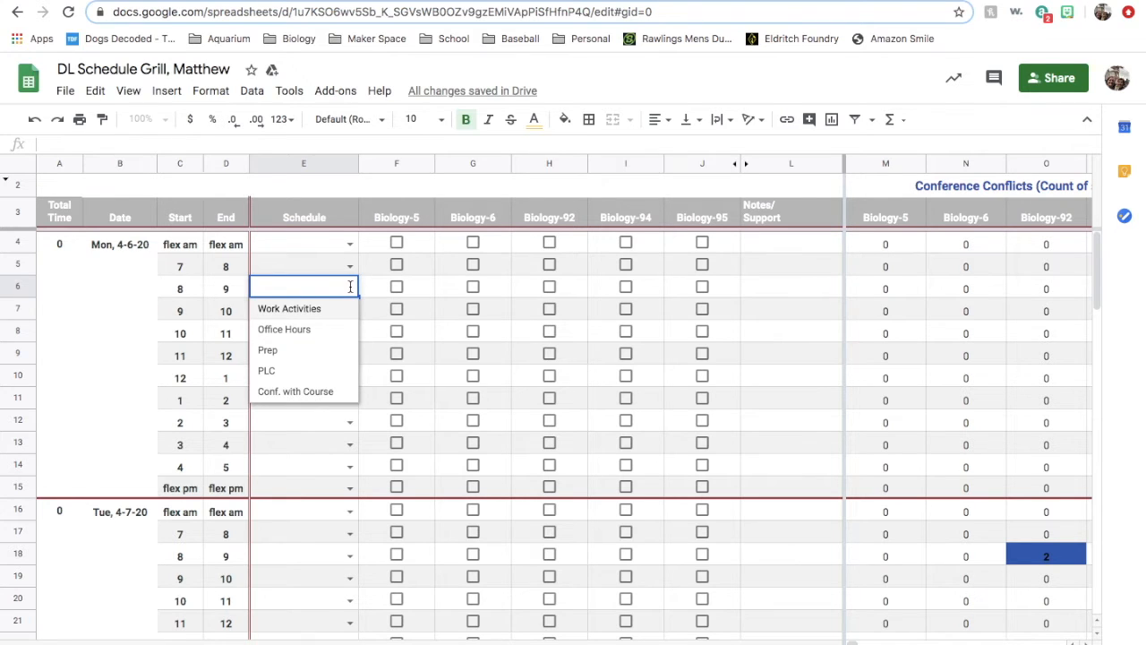
{"action": "left_click", "coordinate": [299, 331]}
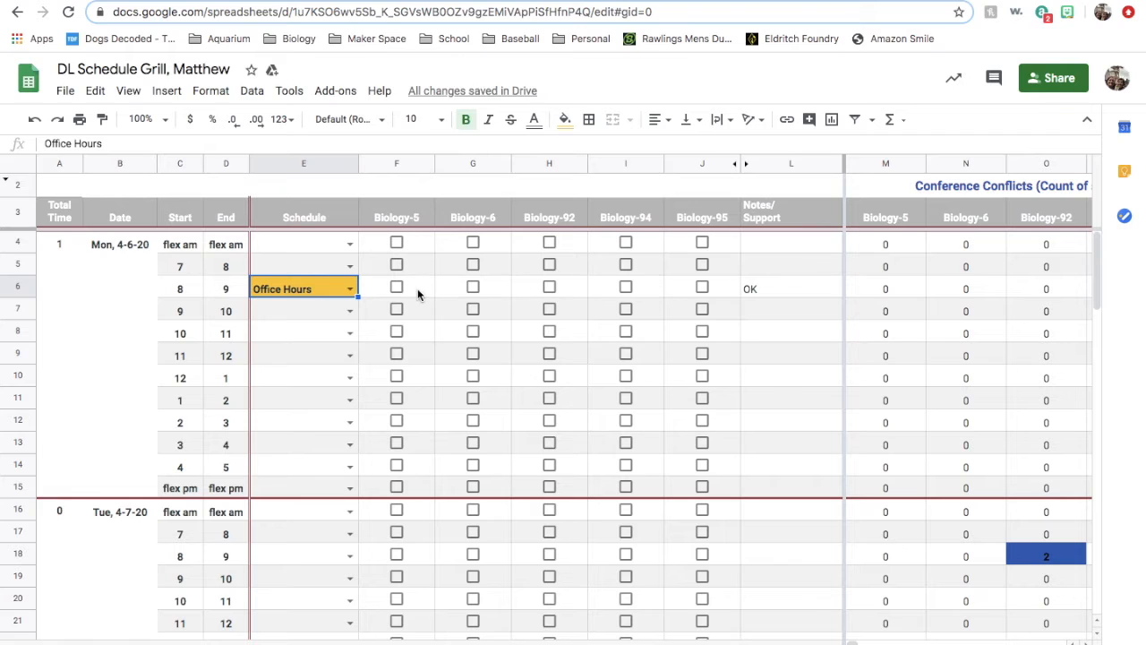
{"action": "left_click", "coordinate": [350, 312]}
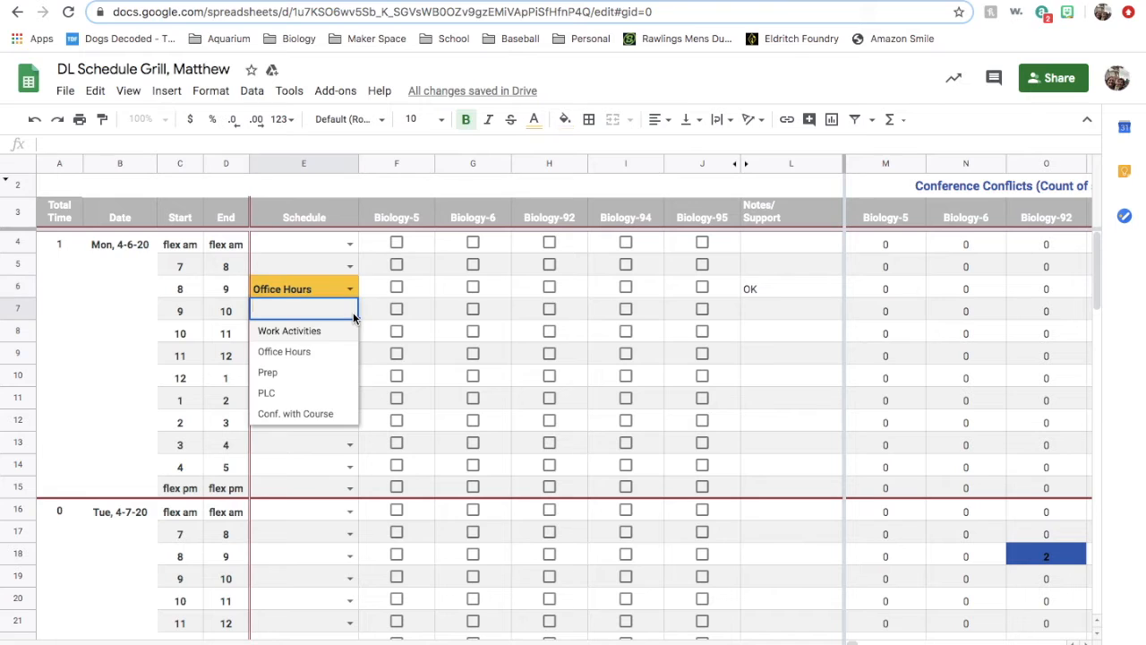
{"action": "left_click", "coordinate": [302, 331]}
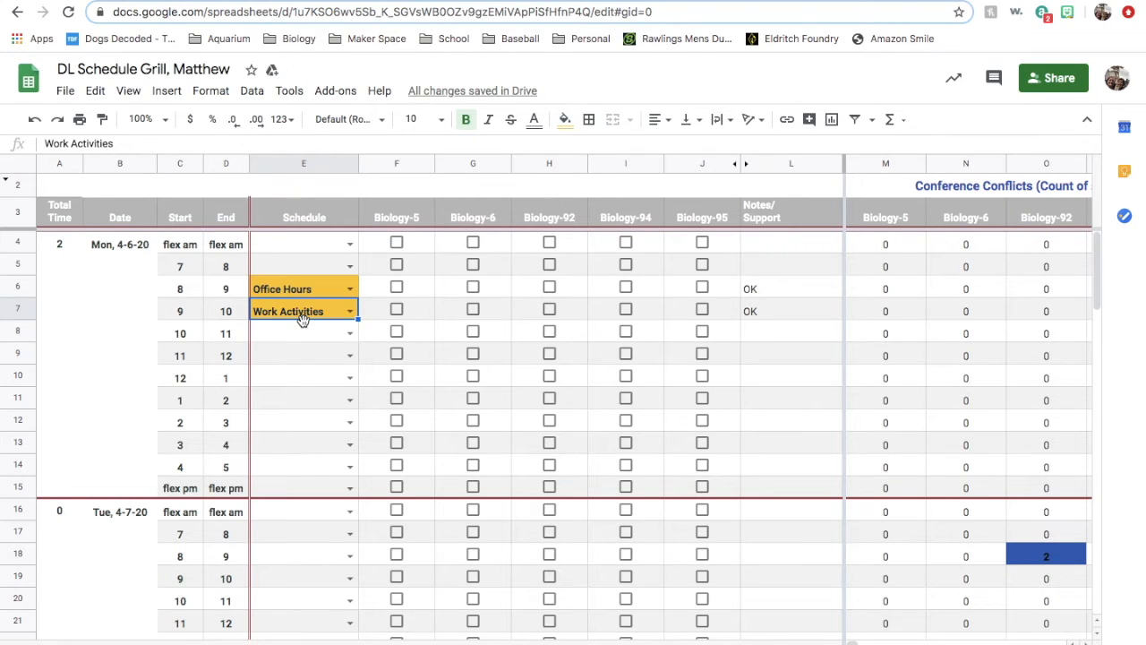
{"action": "left_click", "coordinate": [349, 334]}
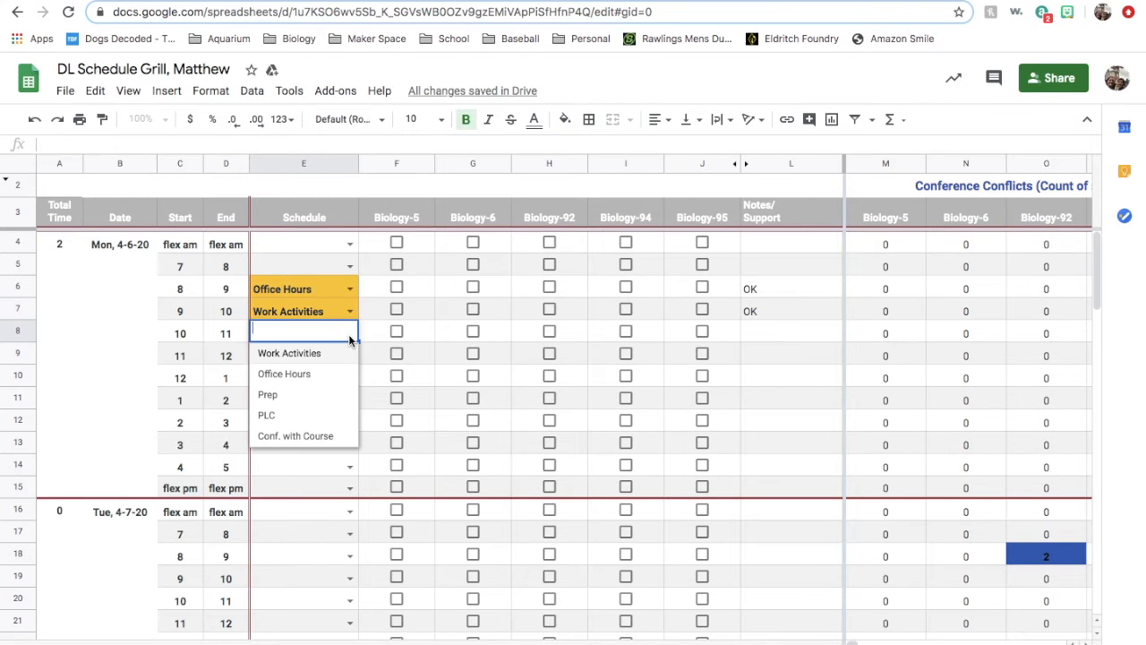
{"action": "left_click", "coordinate": [324, 373]}
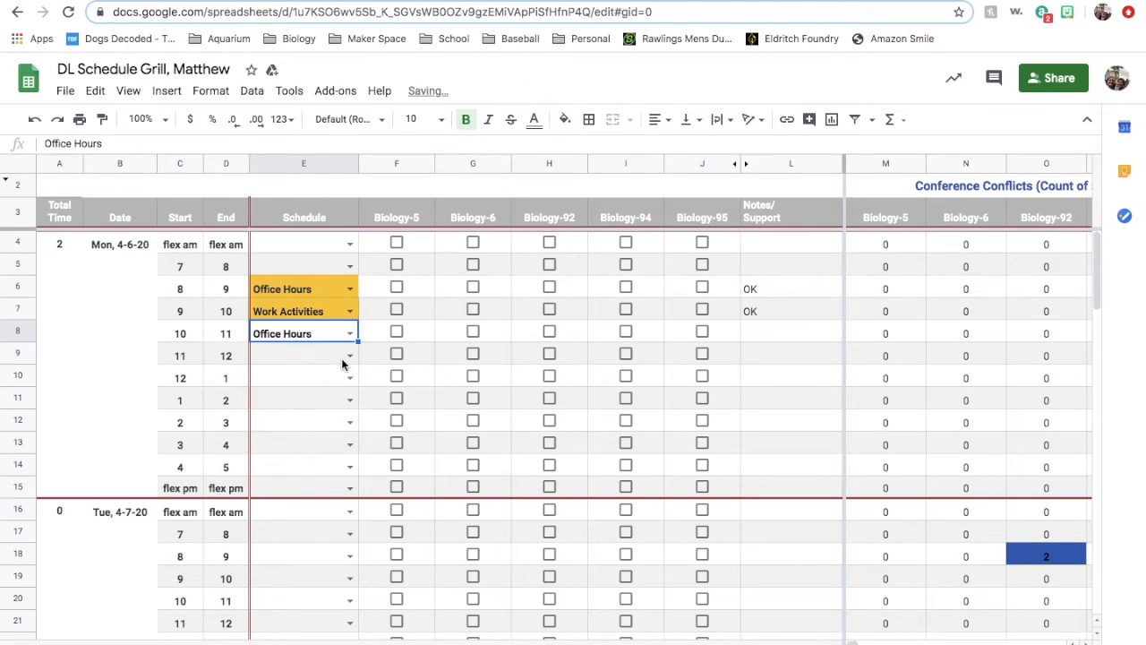
{"action": "left_click", "coordinate": [349, 356]}
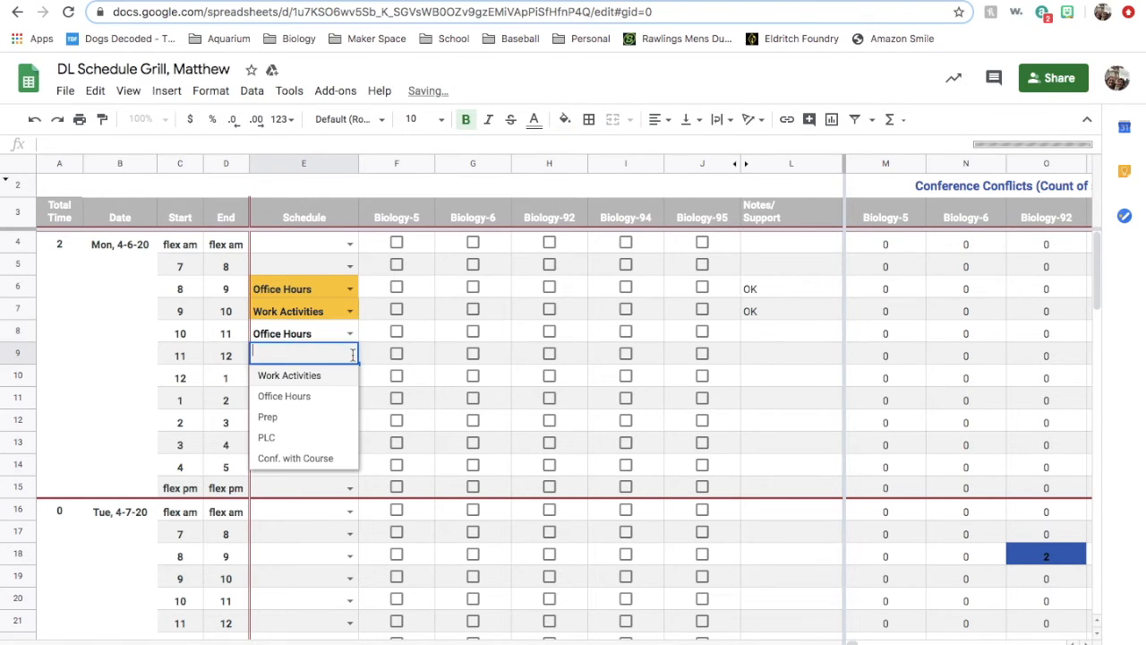
{"action": "left_click", "coordinate": [315, 397]}
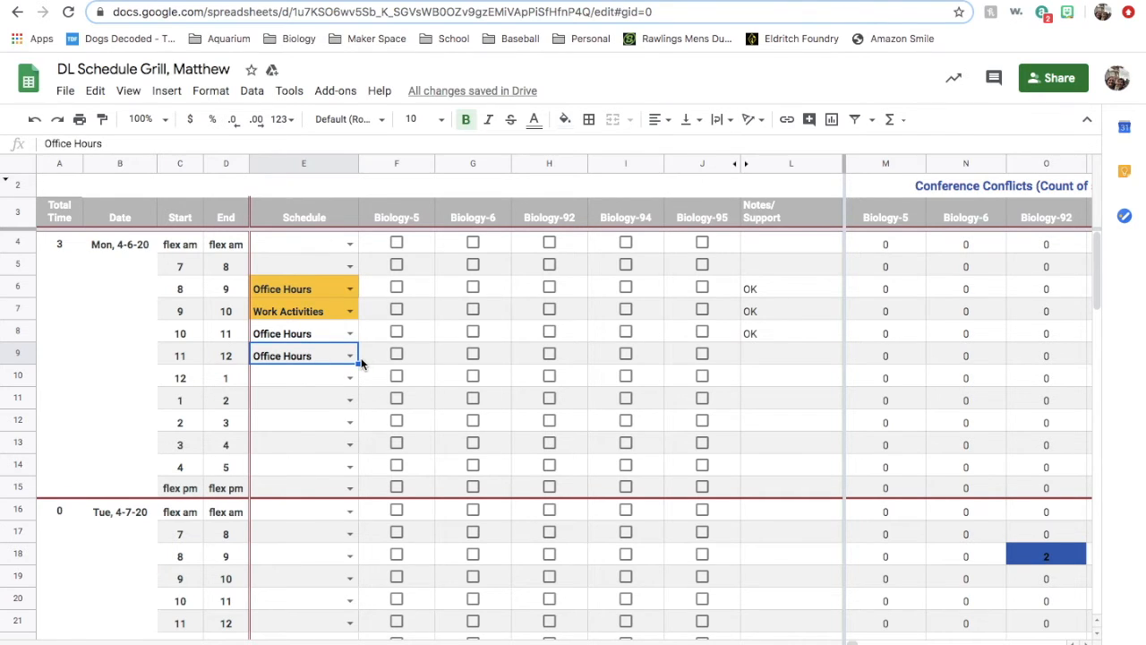
- Schedule Monday's 12–1 slot as Conf. with Course and check Biology-5, Biology-6, Biology-92, Biology-94 and Biology-95 for it
{"action": "left_click", "coordinate": [350, 378]}
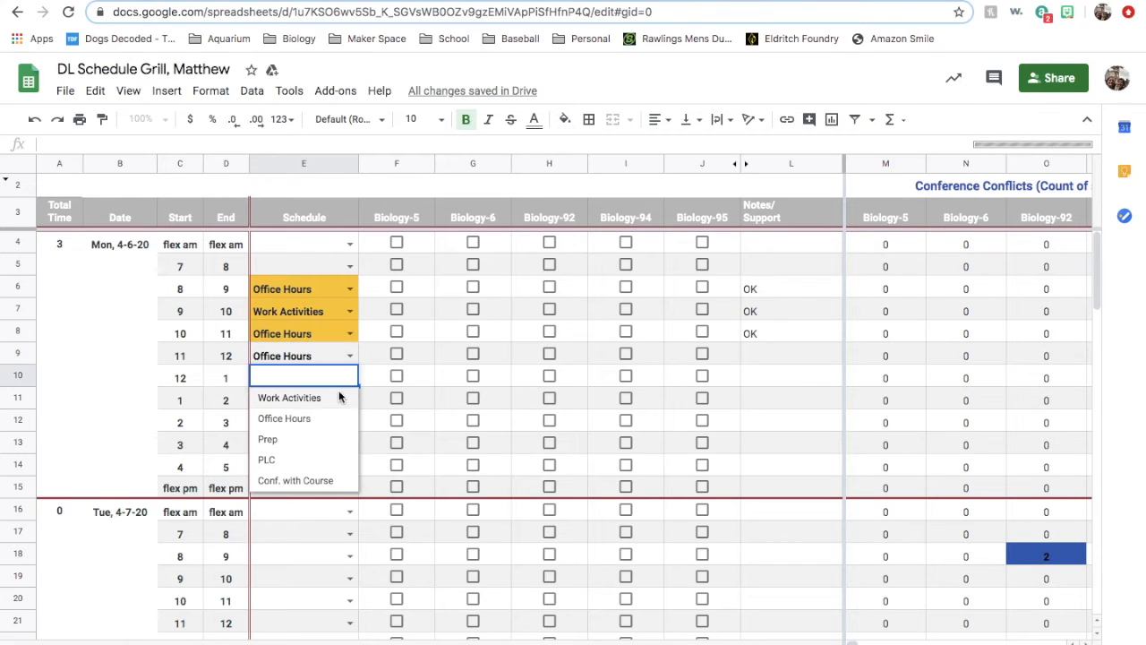
{"action": "left_click", "coordinate": [315, 481]}
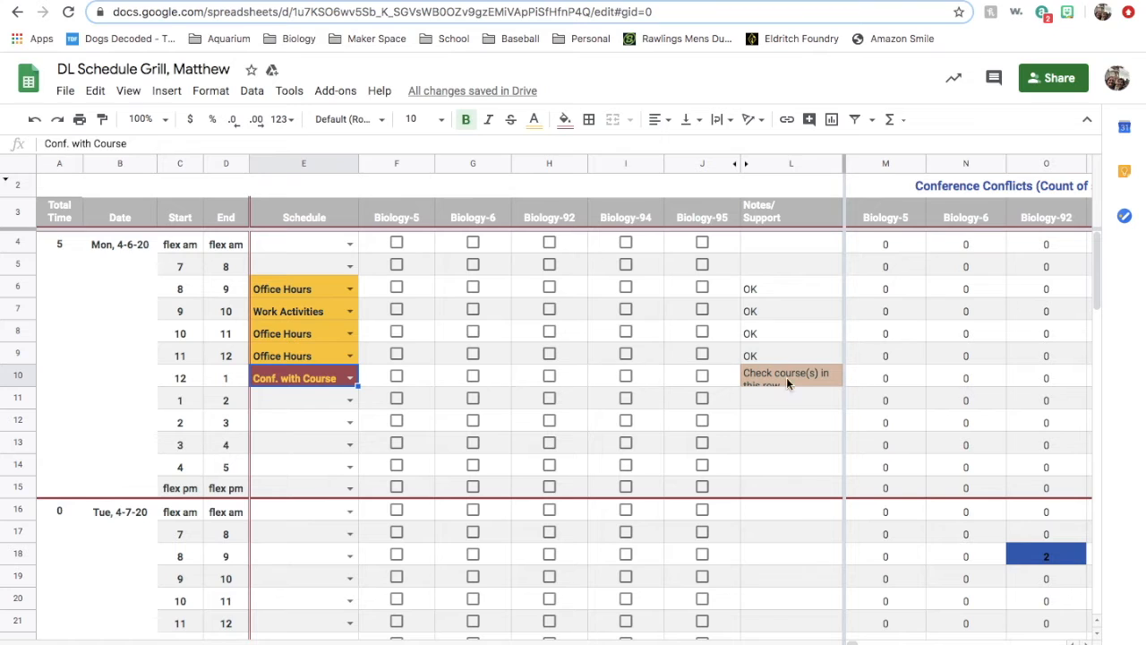
{"action": "left_click", "coordinate": [396, 376]}
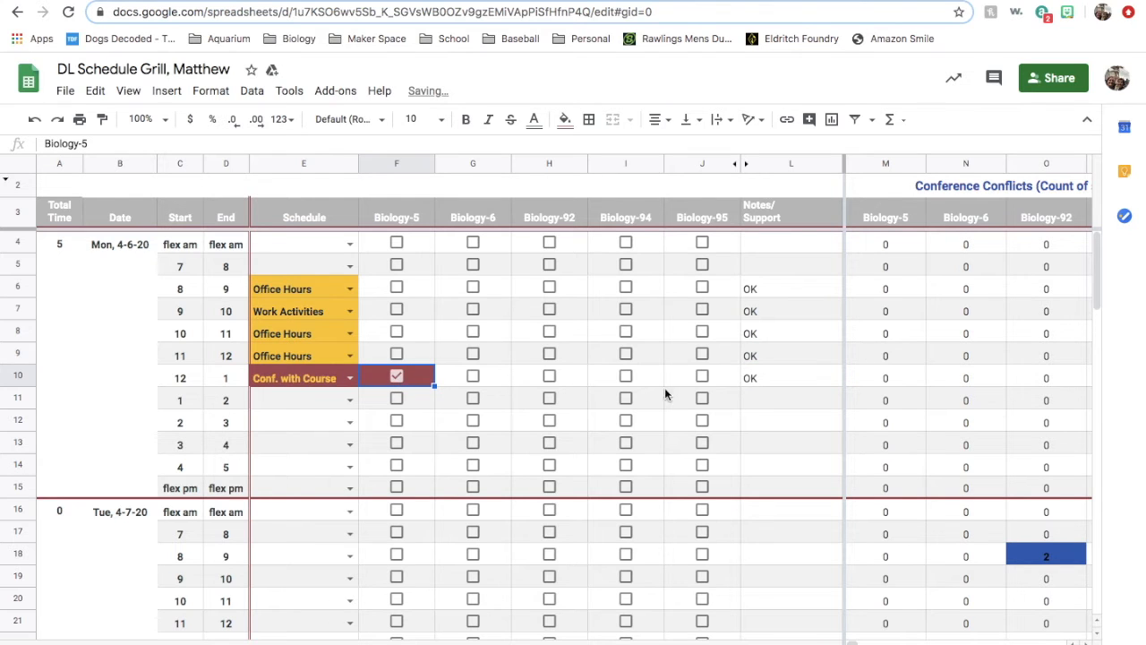
{"action": "left_click", "coordinate": [472, 377]}
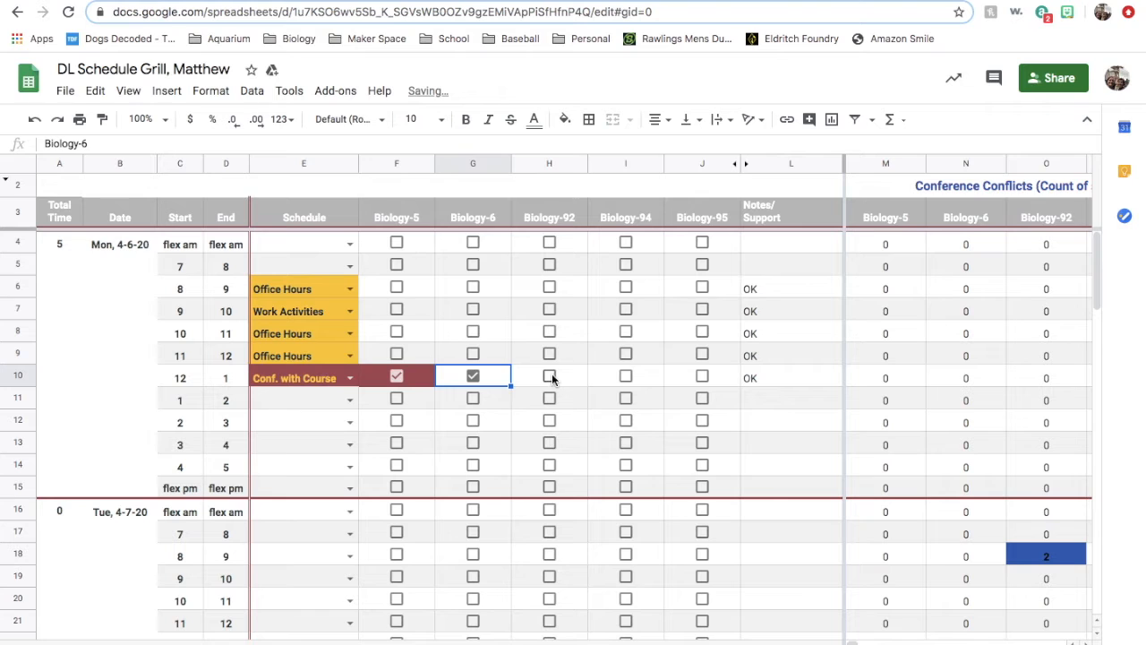
{"action": "left_click", "coordinate": [549, 376]}
{"action": "left_click", "coordinate": [626, 376]}
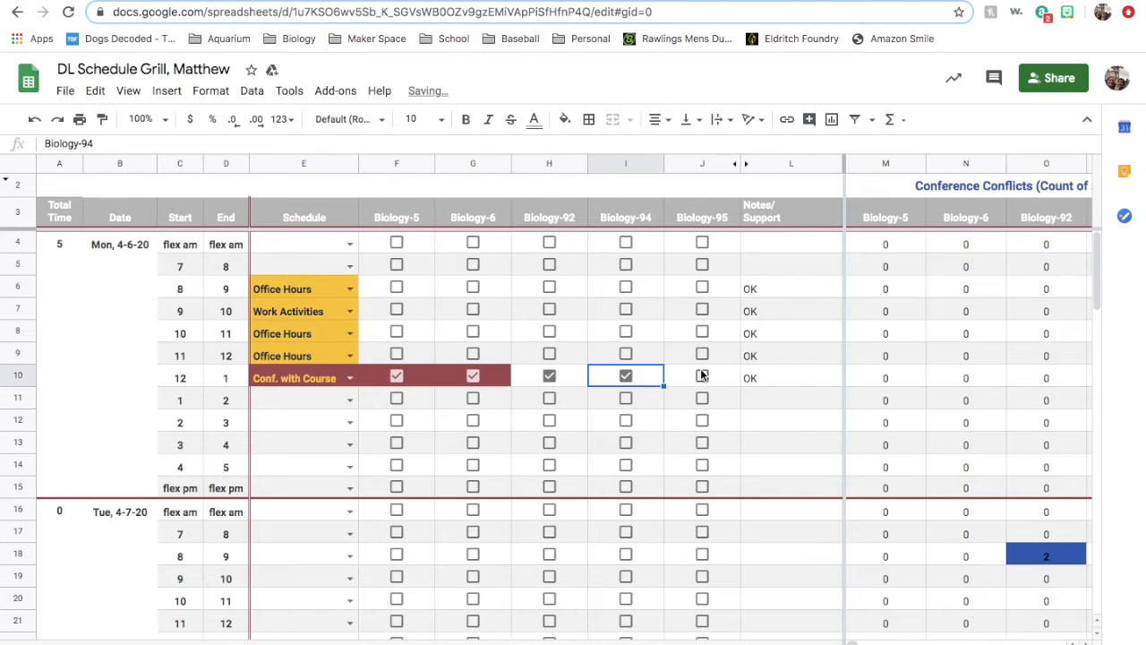
{"action": "left_click", "coordinate": [702, 376]}
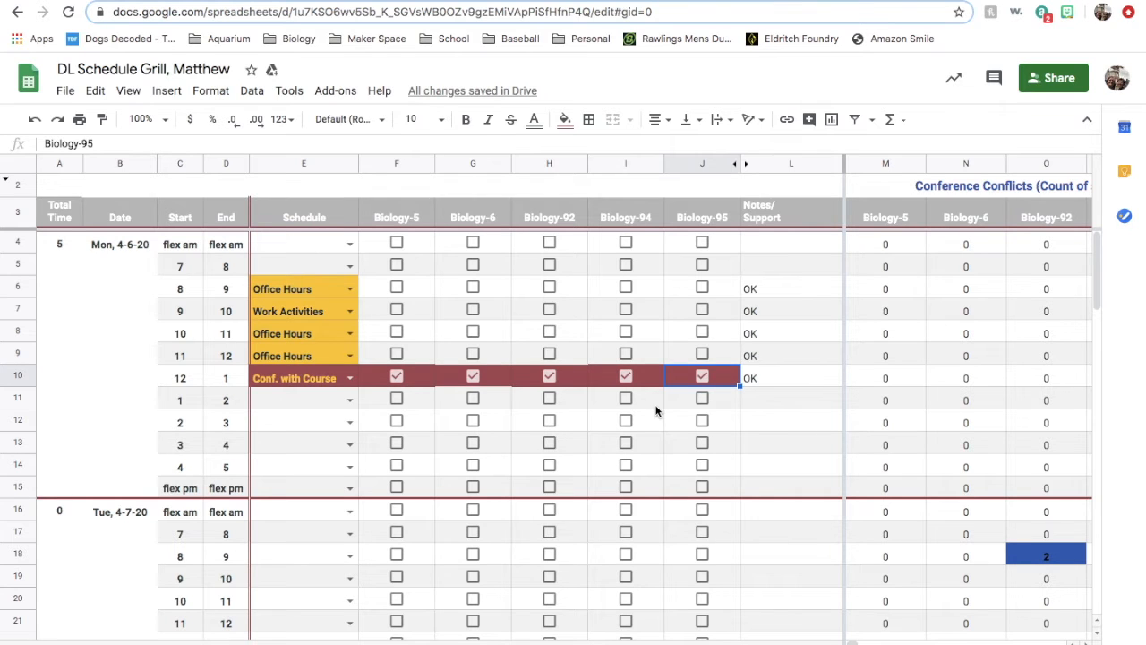
- Set Monday's 1–2 slot to Prep and its 2–3, 3–4 and 7–8 slots to Office Hours
{"action": "left_click", "coordinate": [349, 404]}
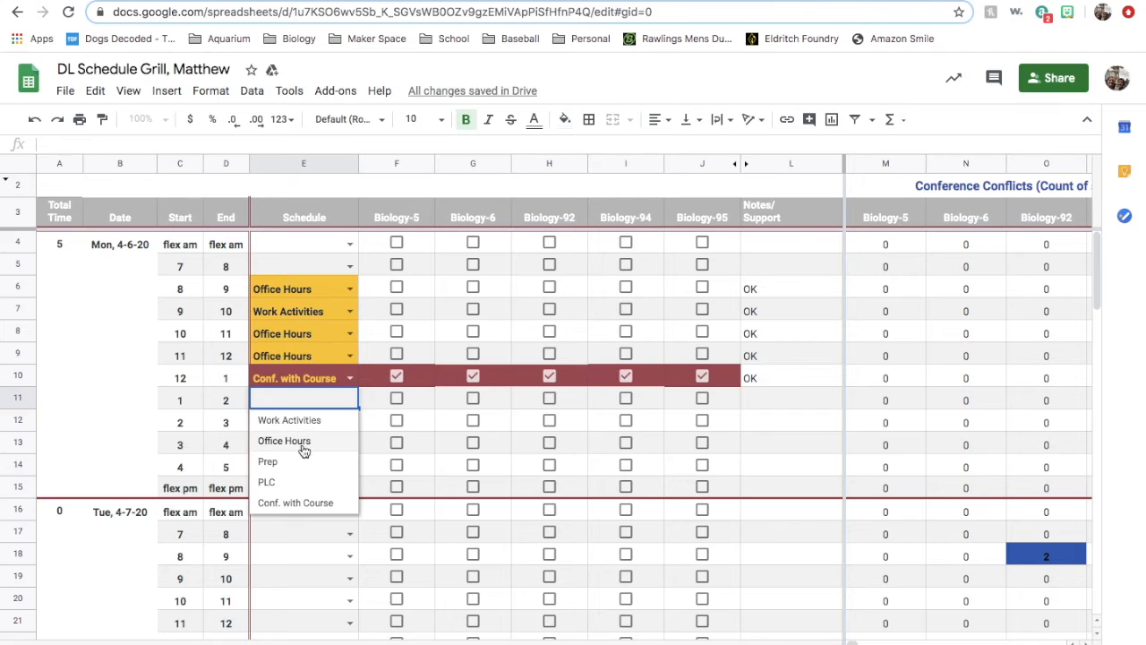
{"action": "left_click", "coordinate": [303, 449]}
{"action": "left_click", "coordinate": [350, 422]}
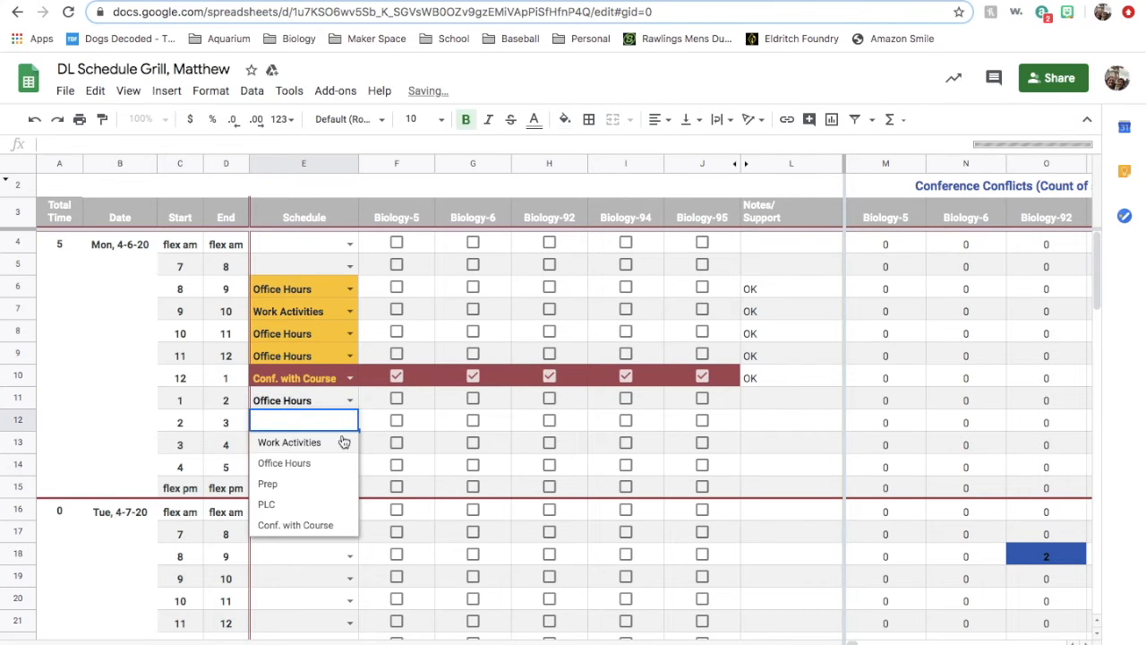
{"action": "left_click", "coordinate": [298, 462]}
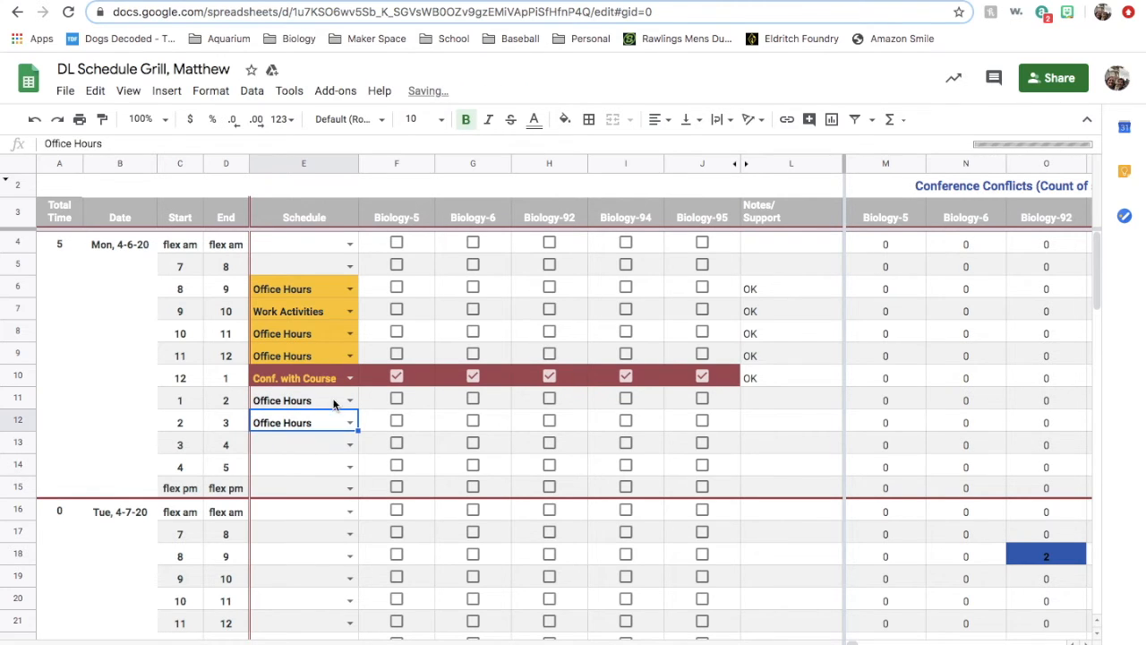
{"action": "left_click", "coordinate": [349, 402]}
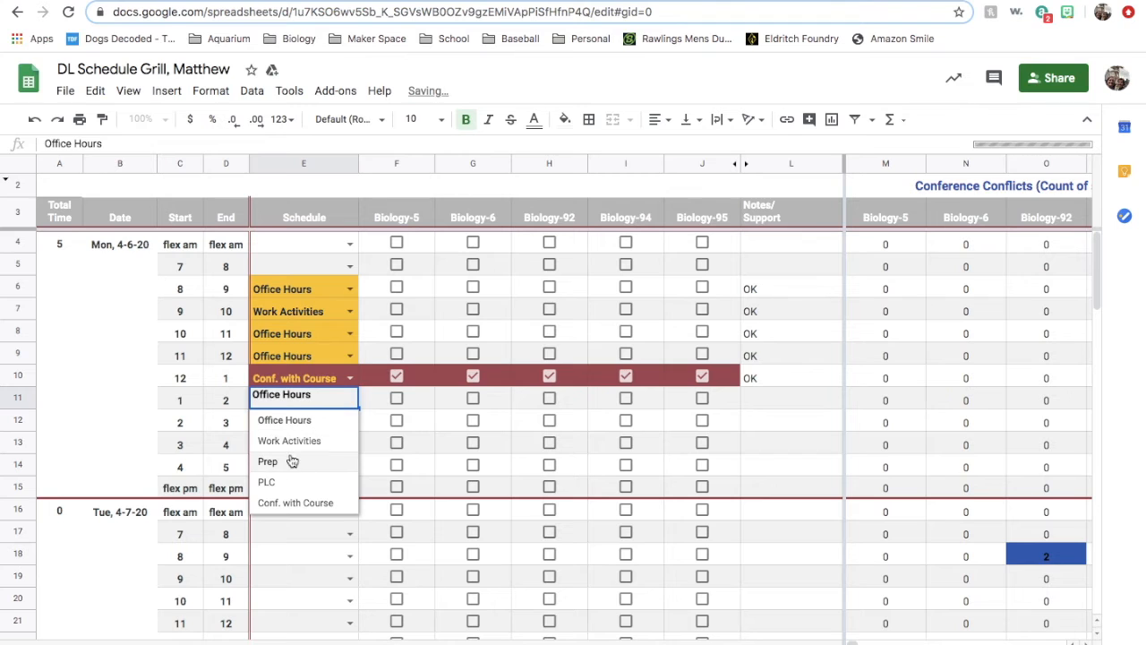
{"action": "left_click", "coordinate": [292, 460]}
{"action": "left_click", "coordinate": [349, 444]}
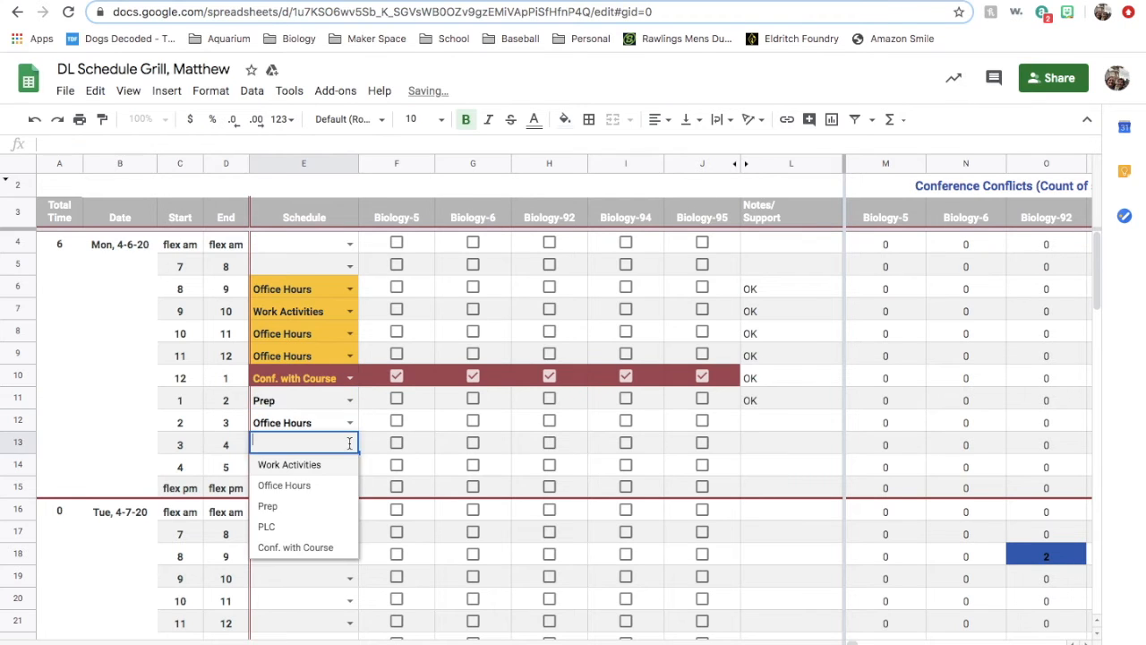
{"action": "left_click", "coordinate": [292, 486]}
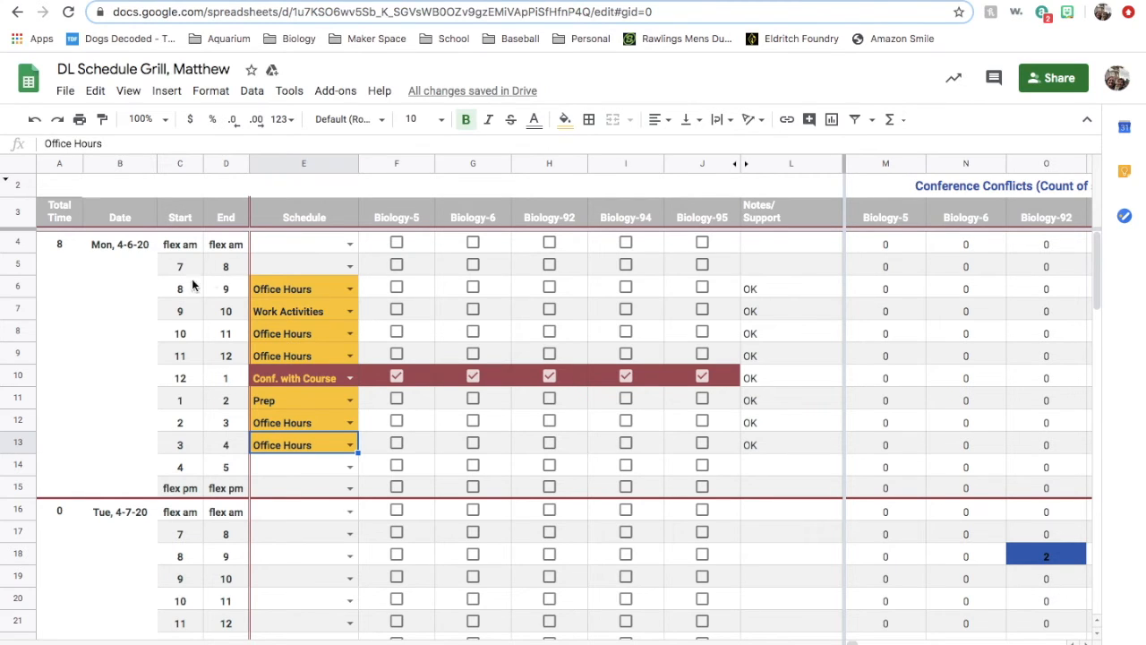
{"action": "left_click", "coordinate": [350, 266]}
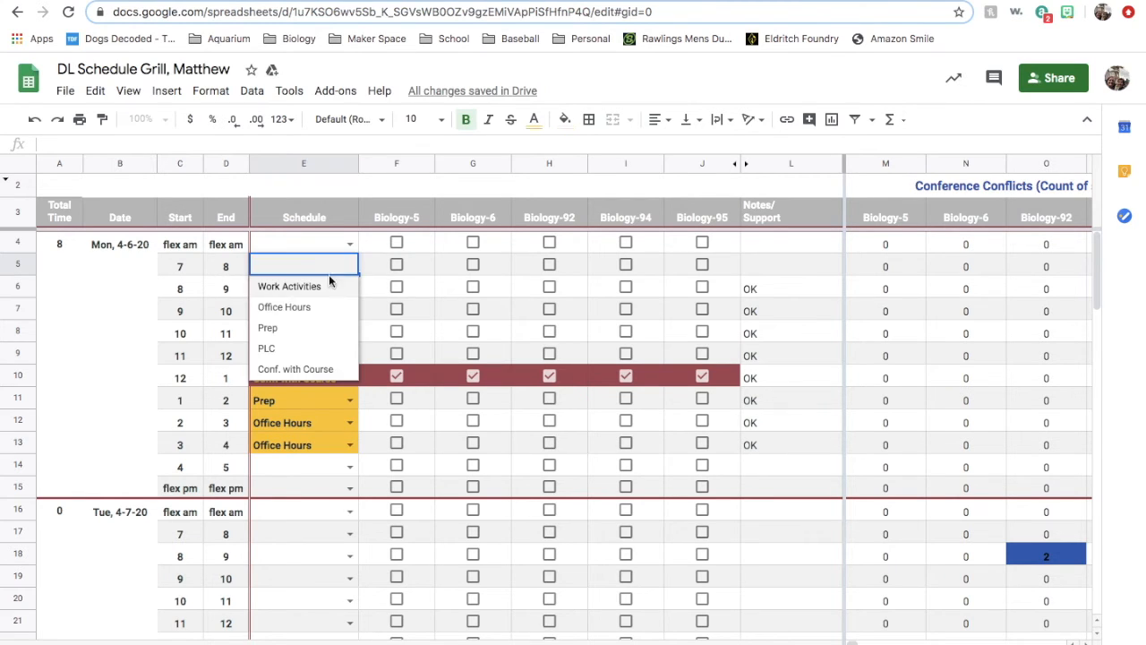
{"action": "left_click", "coordinate": [310, 306]}
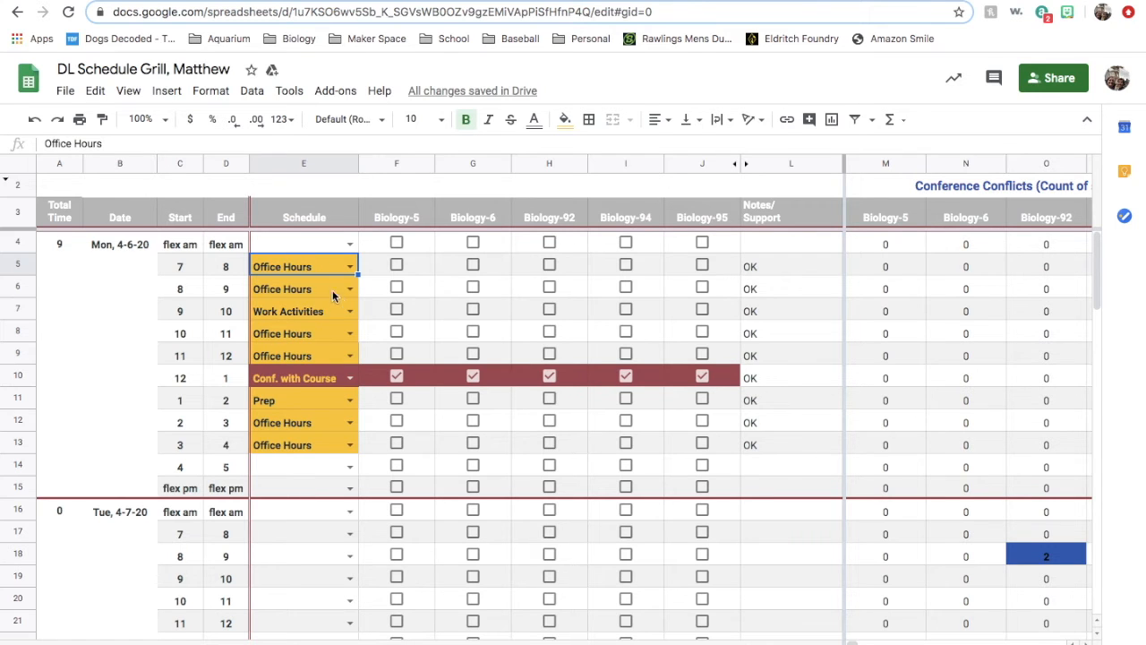
- Copy Monday's schedule entries and course check-boxes from the 7–8 slot through flex pm into the same slots of Tuesday 4-7-20
{"action": "scroll", "coordinate": [472, 449], "scroll_direction": "down", "scroll_amount": 2}
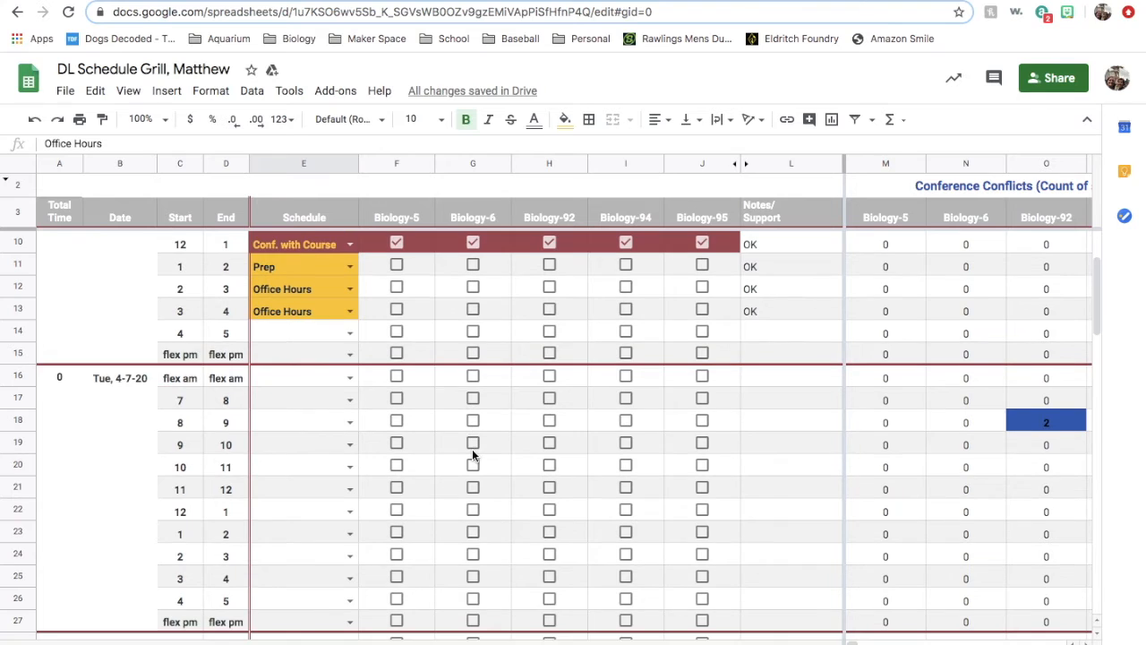
{"action": "scroll", "coordinate": [472, 449], "scroll_direction": "up", "scroll_amount": 2}
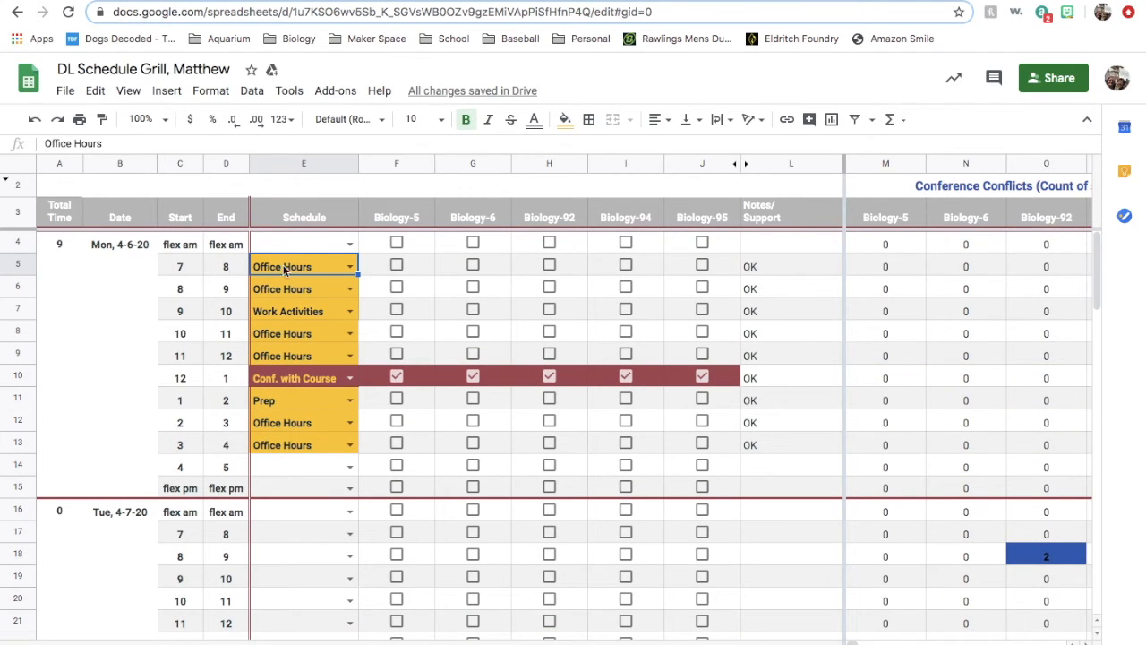
{"action": "left_click_drag", "start_coordinate": [308, 263], "coordinate": [707, 480]}
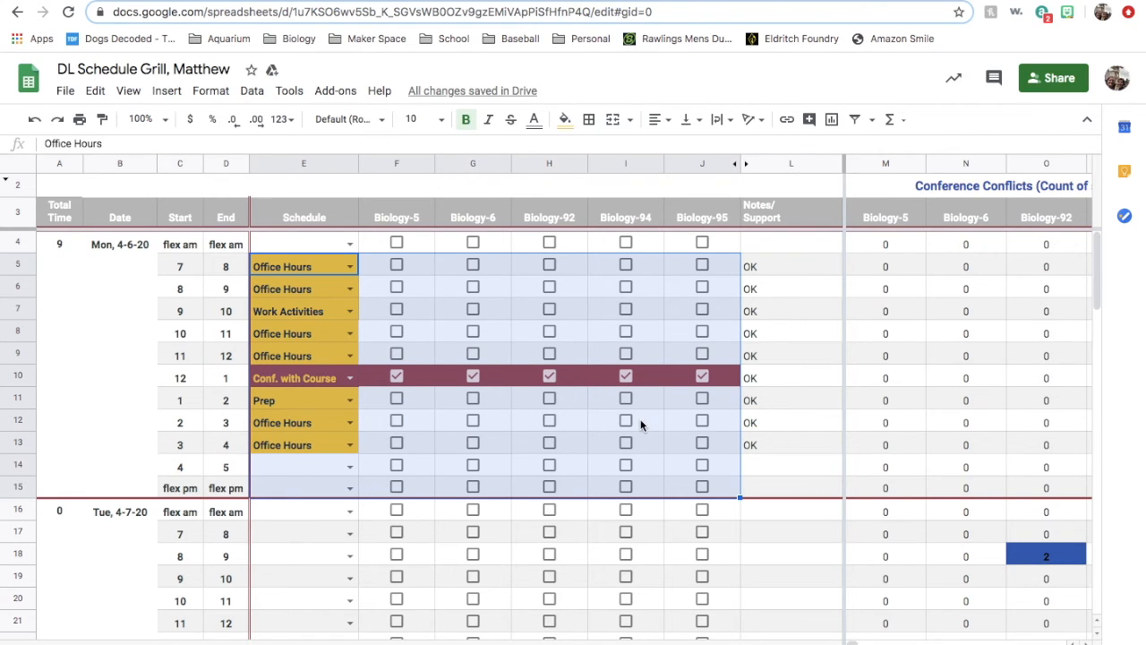
{"action": "key", "text": "ctrl+c"}
{"action": "left_click", "coordinate": [310, 533]}
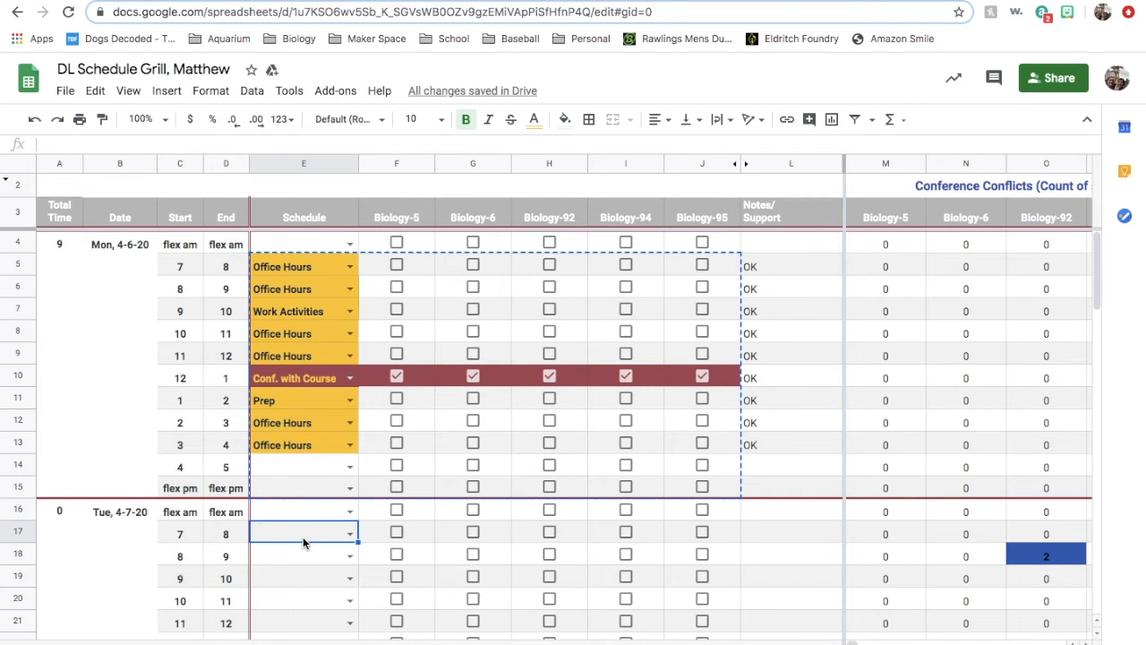
{"action": "key", "text": "ctrl+v"}
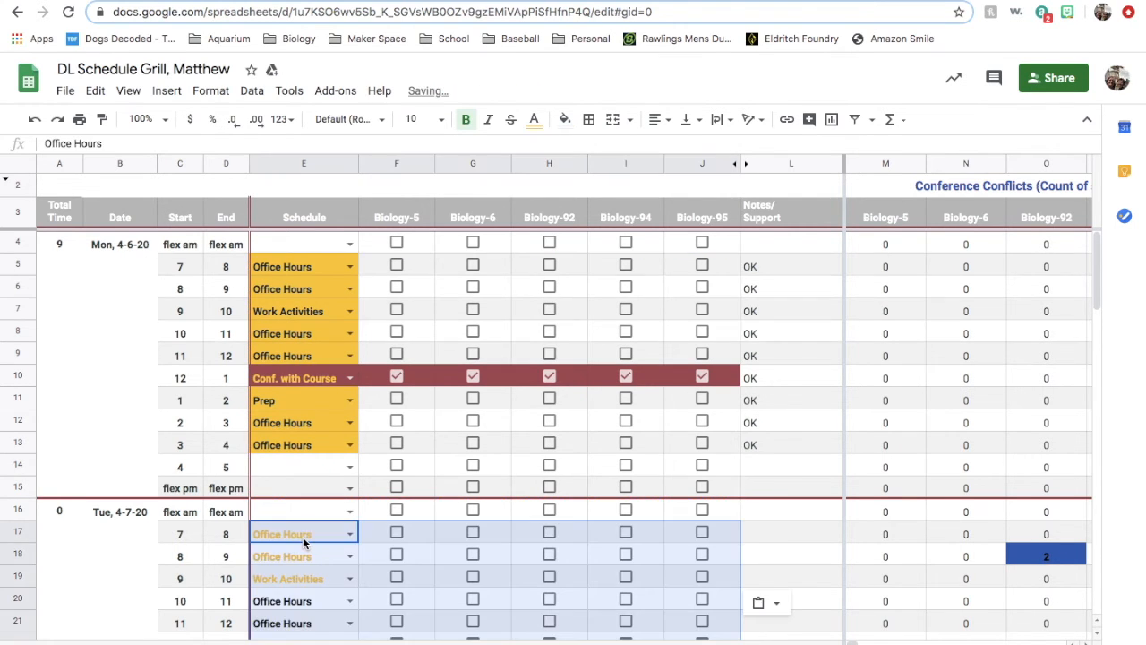
{"action": "scroll", "coordinate": [302, 541], "scroll_direction": "down", "scroll_amount": 4}
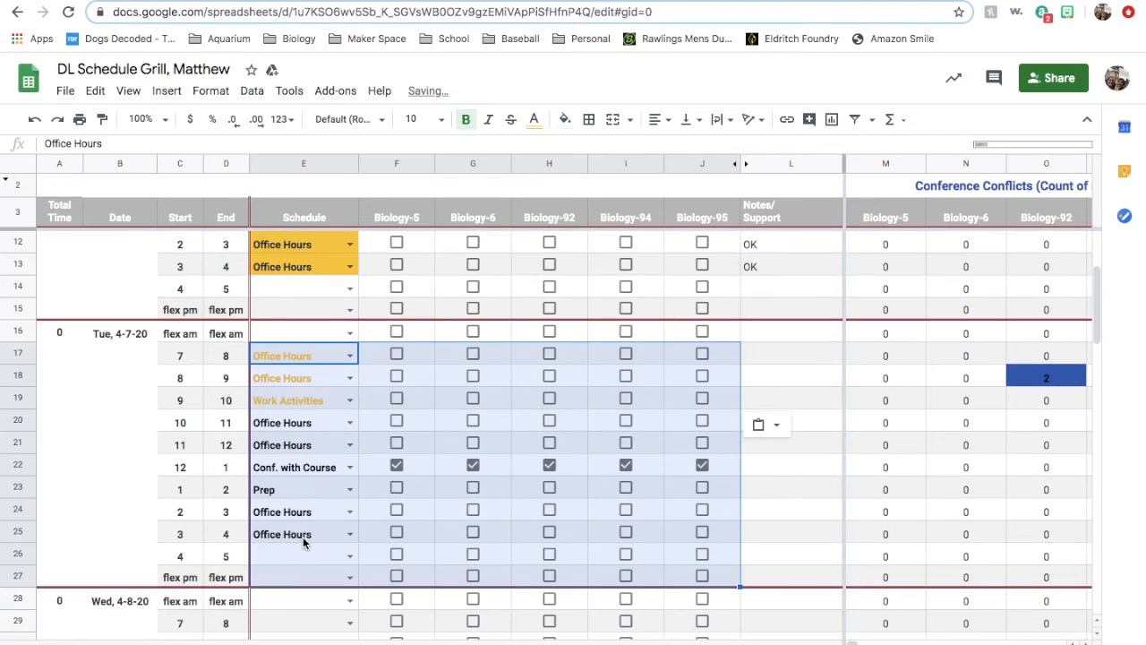
{"action": "left_click", "coordinate": [775, 361]}
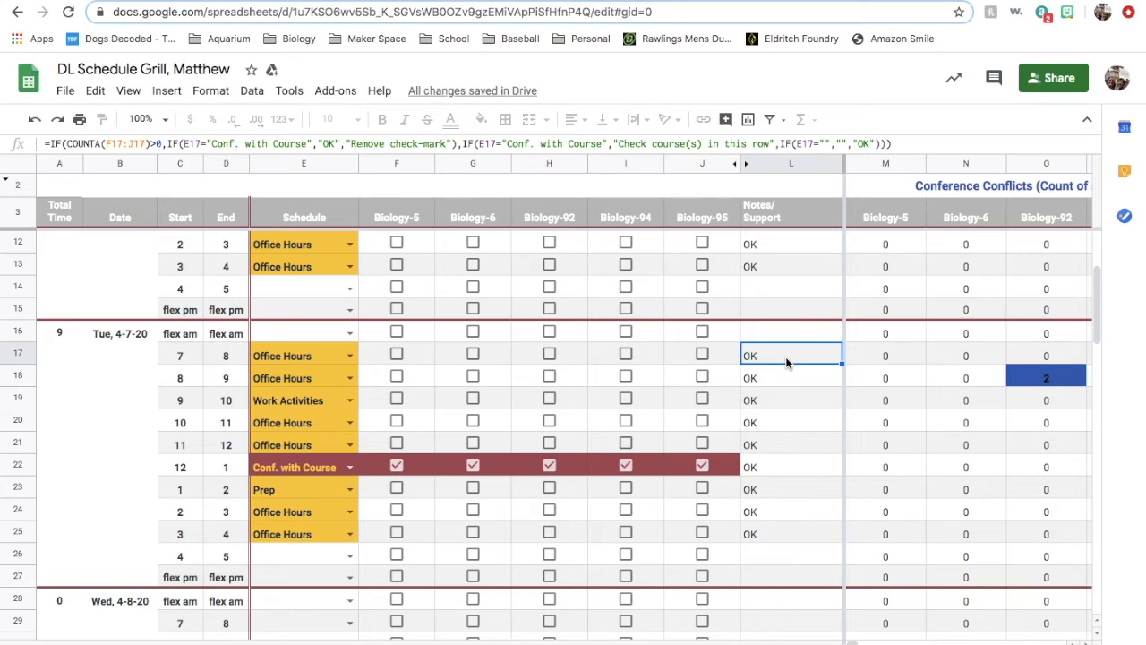
- Change Tuesday's 12–1 slot to Office Hours and uncheck all five Biology courses in that row
{"action": "left_click", "coordinate": [351, 468]}
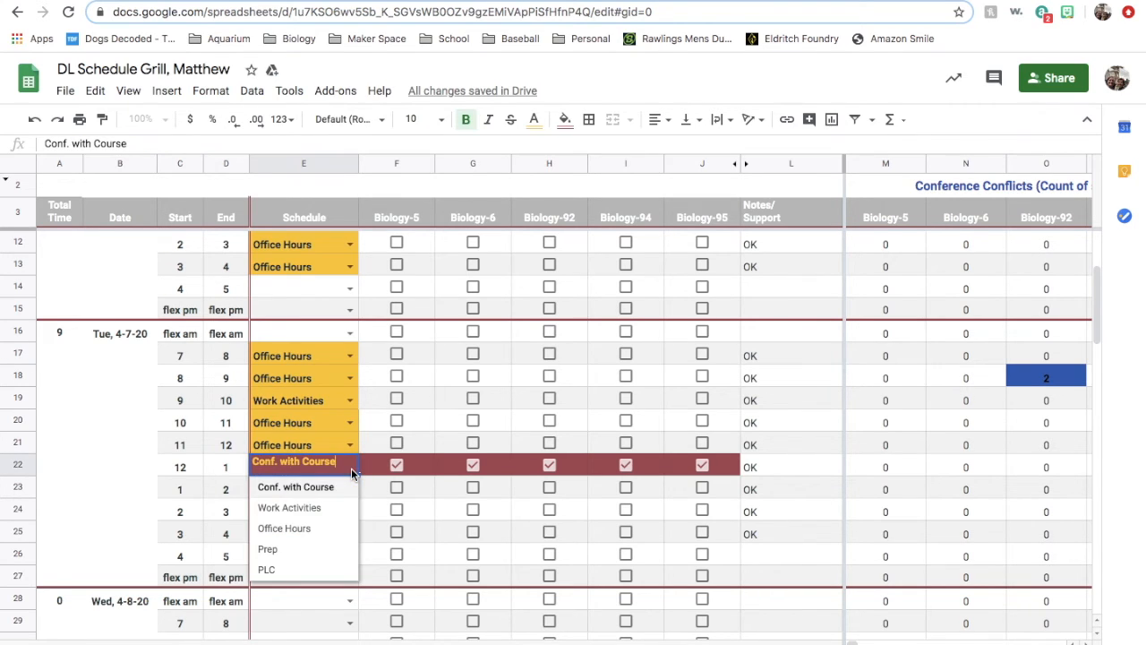
{"action": "left_click", "coordinate": [302, 529]}
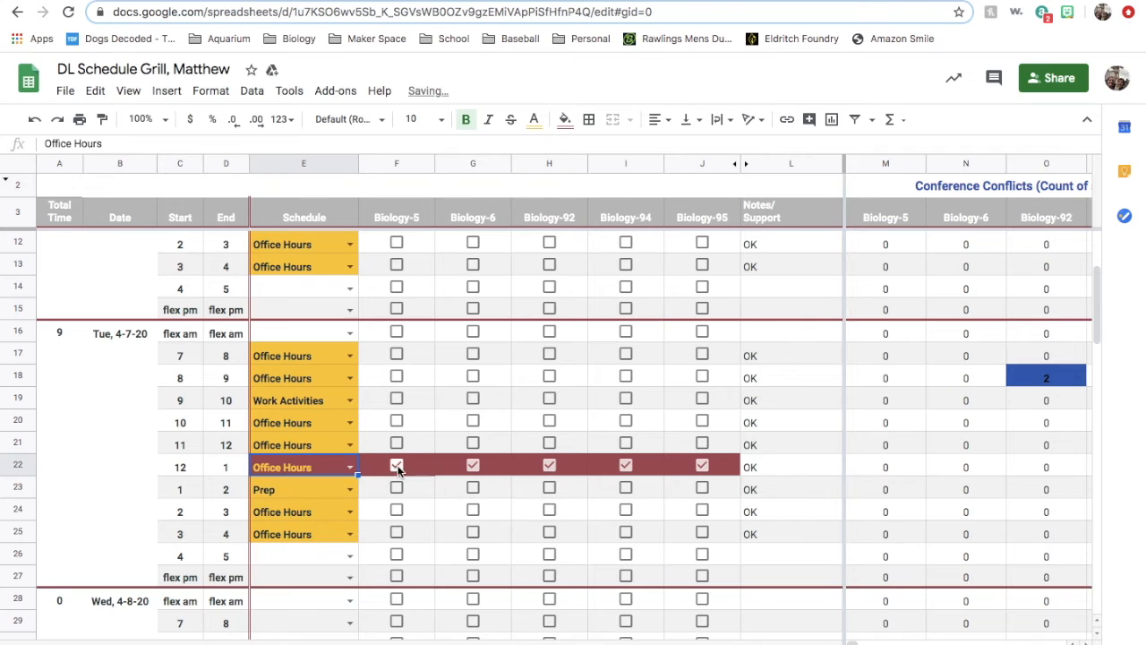
{"action": "left_click", "coordinate": [397, 466]}
{"action": "left_click", "coordinate": [475, 466]}
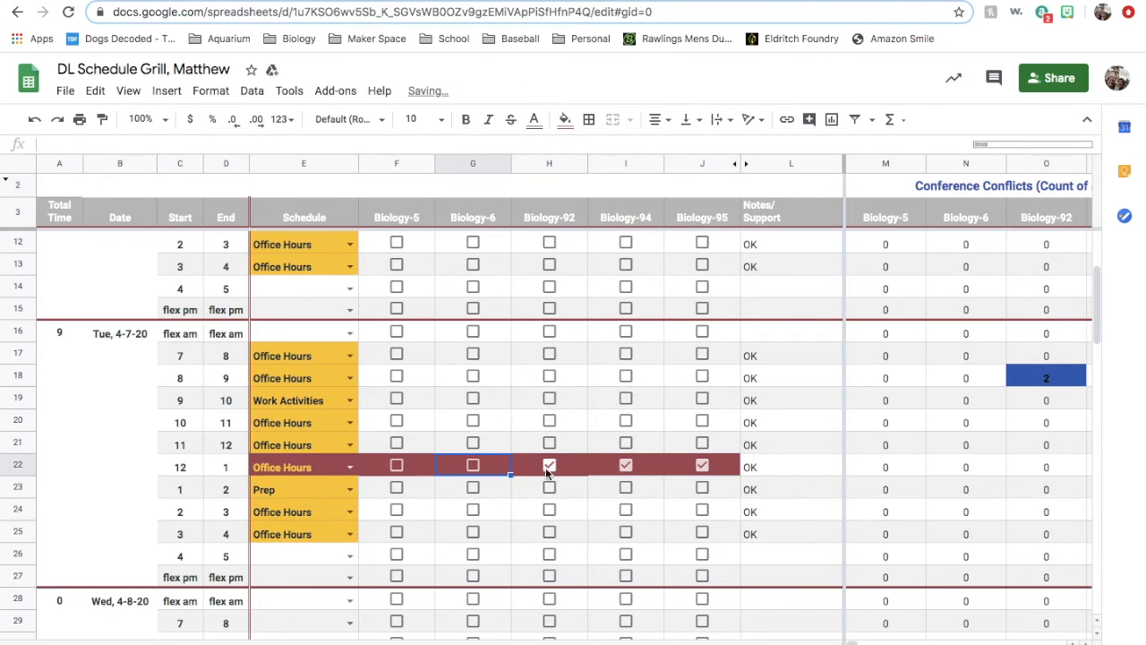
{"action": "left_click", "coordinate": [548, 466]}
{"action": "left_click", "coordinate": [625, 466]}
{"action": "left_click", "coordinate": [702, 466]}
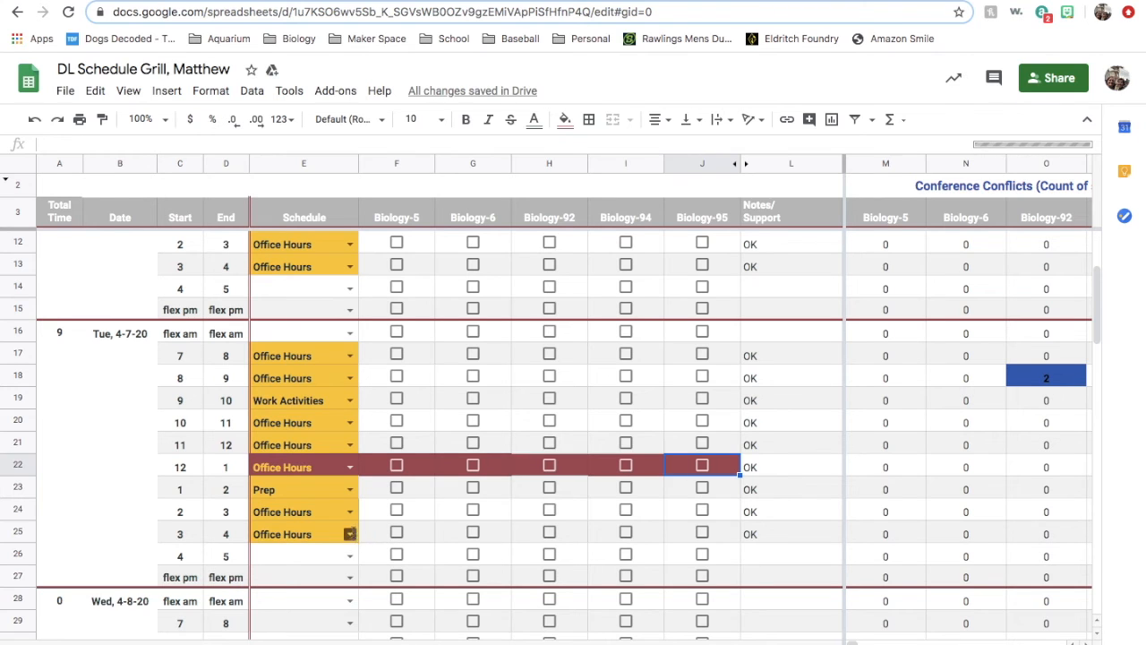
- Schedule Tuesday's 3–4 slot as Conf. with Course and check Biology-5, Biology-6, Biology-92, Biology-94 and Biology-95 for it
{"action": "left_click", "coordinate": [350, 534]}
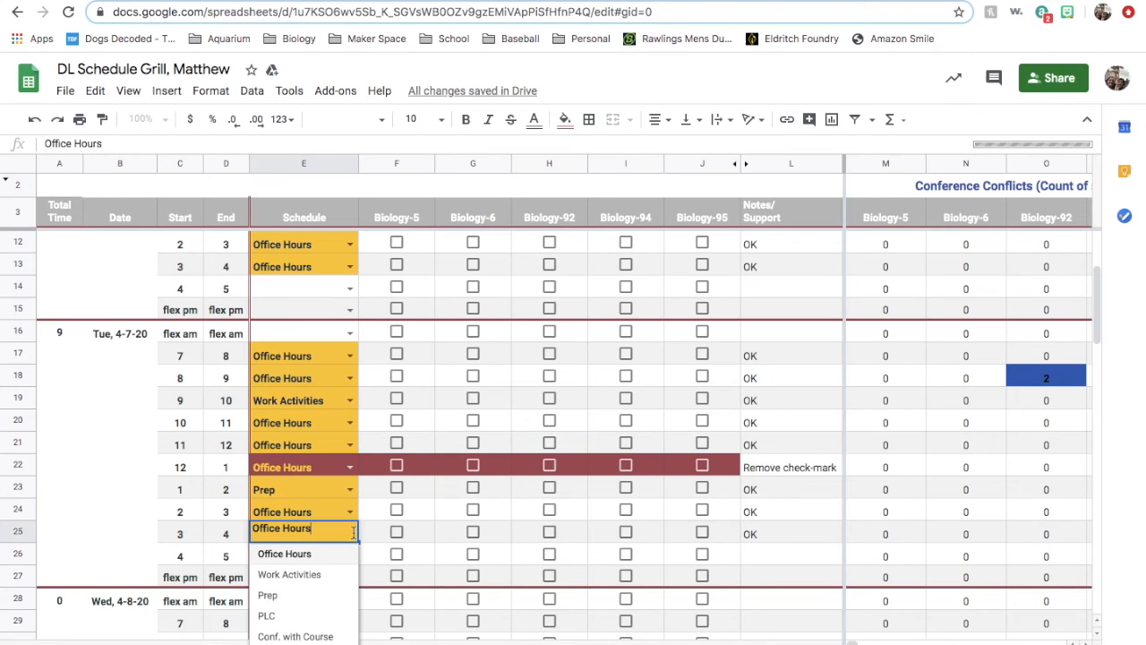
{"action": "left_click", "coordinate": [296, 635]}
{"action": "left_click", "coordinate": [397, 532]}
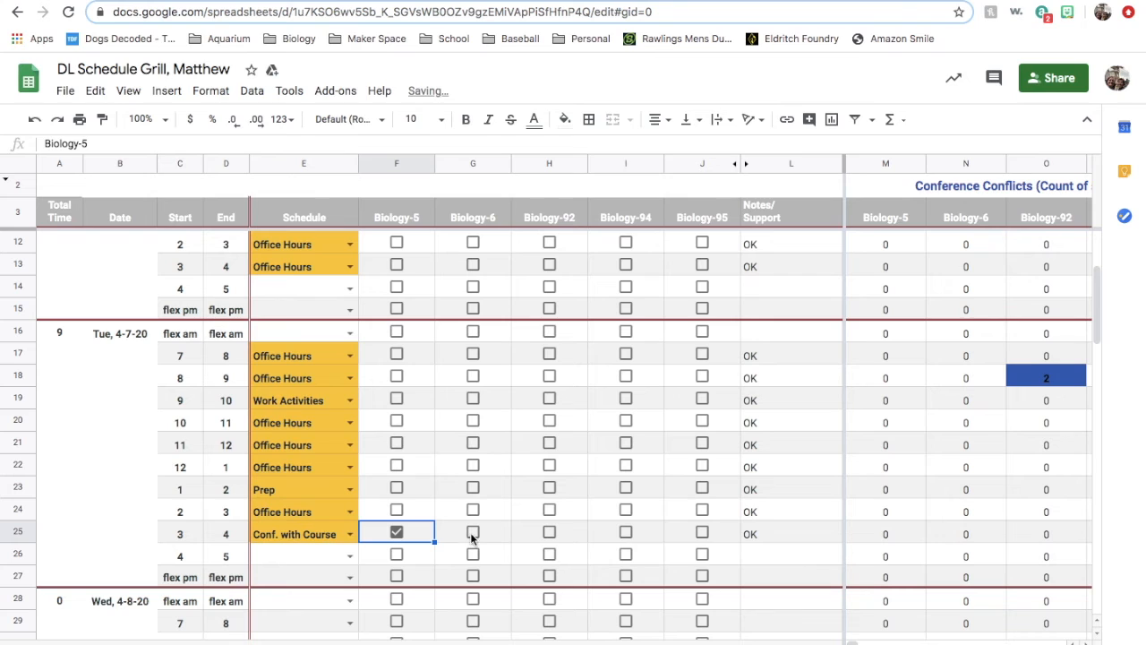
{"action": "left_click", "coordinate": [549, 531]}
{"action": "left_click", "coordinate": [625, 532]}
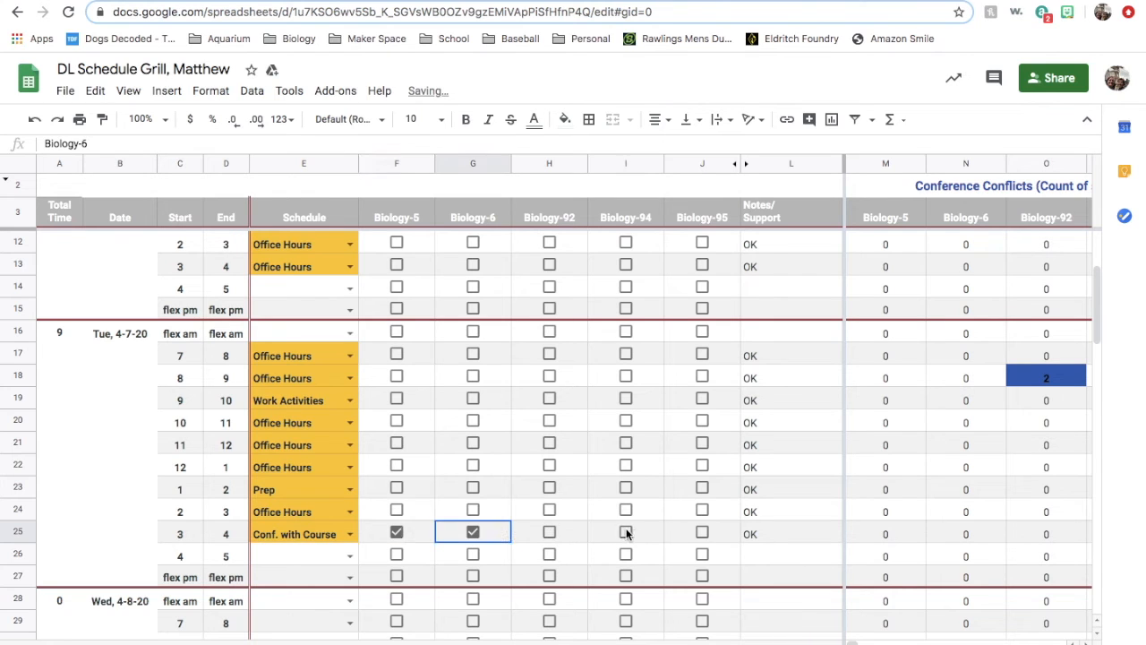
{"action": "left_click", "coordinate": [703, 533]}
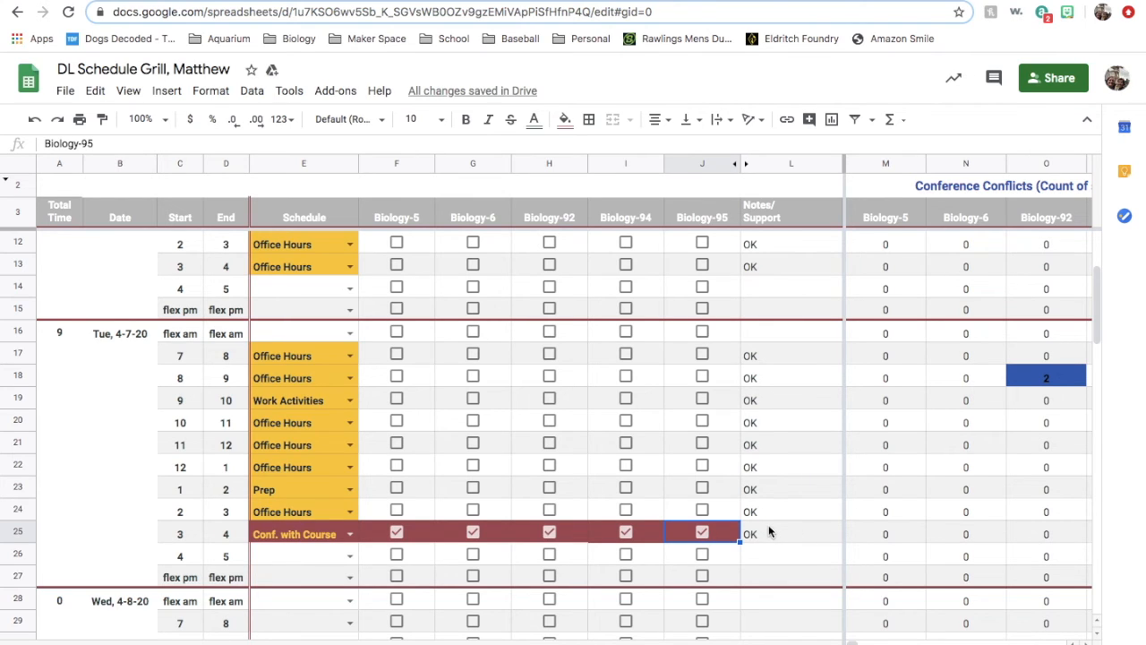
- Paste Monday's copied schedule block into Wednesday 4-8-20, starting at the 7–8 slot
{"action": "scroll", "coordinate": [1021, 394], "scroll_direction": "up", "scroll_amount": 3}
{"action": "scroll", "coordinate": [1007, 358], "scroll_direction": "right", "scroll_amount": 1}
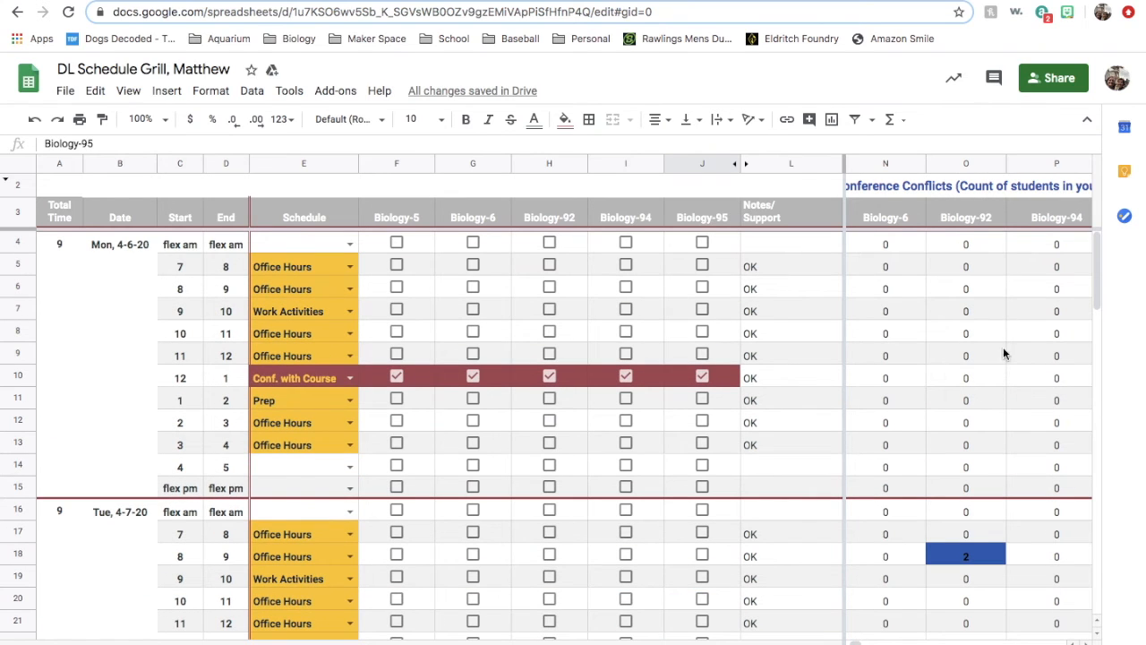
{"action": "scroll", "coordinate": [1006, 382], "scroll_direction": "left", "scroll_amount": 1}
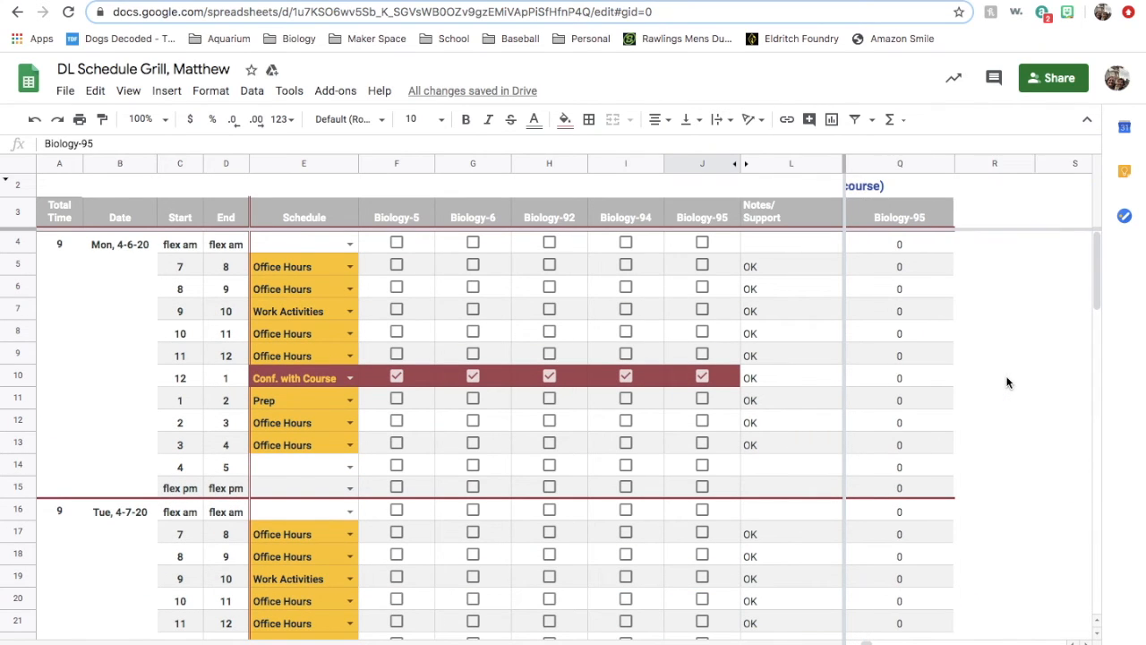
{"action": "scroll", "coordinate": [1007, 382], "scroll_direction": "down", "scroll_amount": 3}
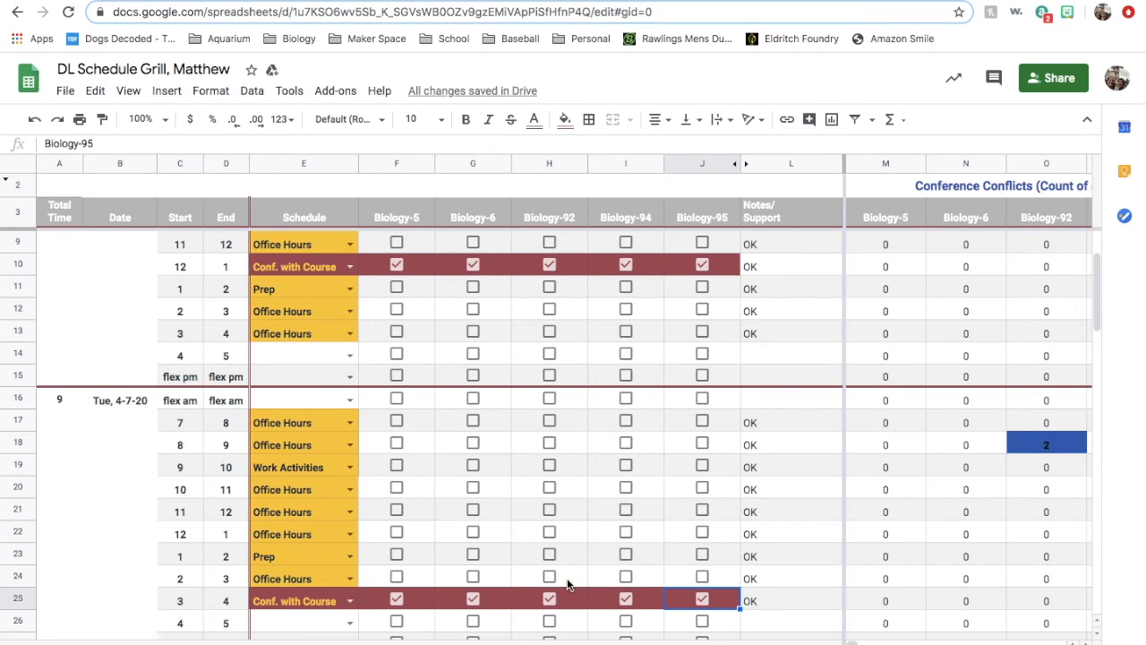
{"action": "scroll", "coordinate": [567, 580], "scroll_direction": "down", "scroll_amount": 1}
{"action": "scroll", "coordinate": [567, 577], "scroll_direction": "down", "scroll_amount": 5}
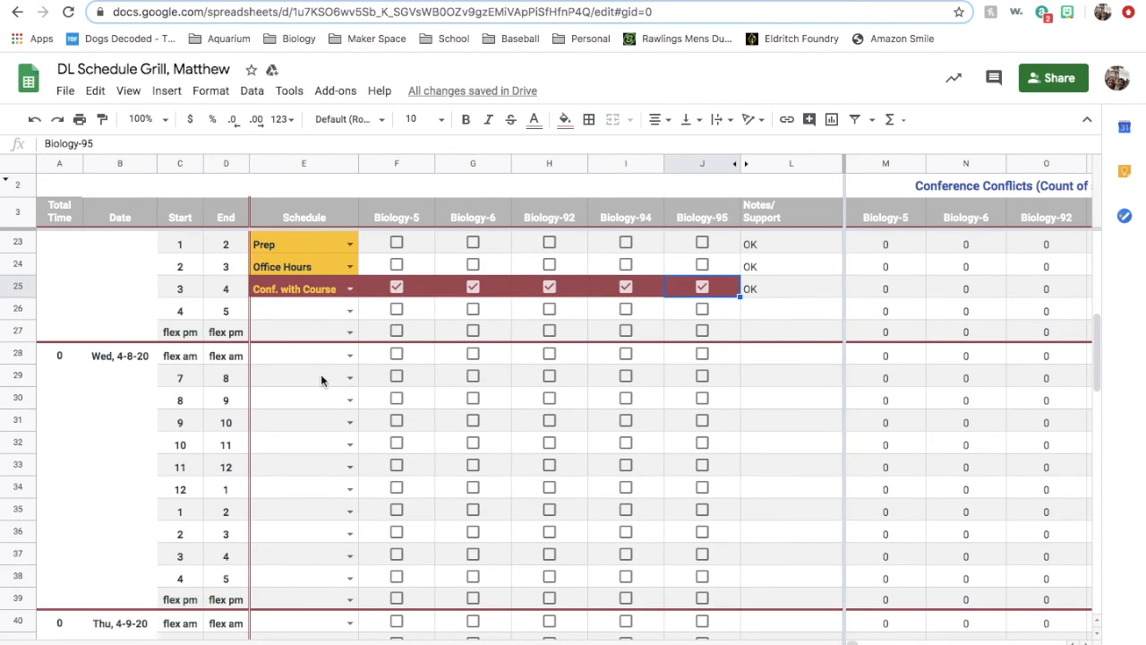
{"action": "left_click", "coordinate": [314, 378]}
{"action": "key", "text": "ctrl+v"}
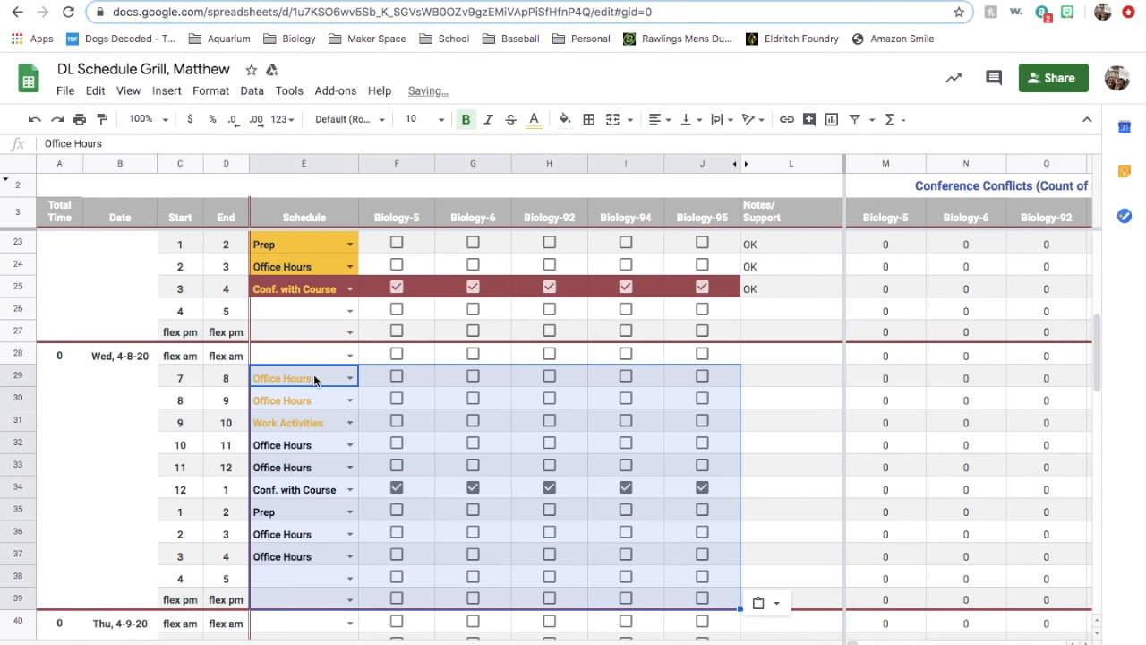
- Paste the same Monday schedule block into Thursday 4-9-20 and Friday 4-10-20, each starting at the 7–8 slot
{"action": "scroll", "coordinate": [313, 378], "scroll_direction": "down", "scroll_amount": 5}
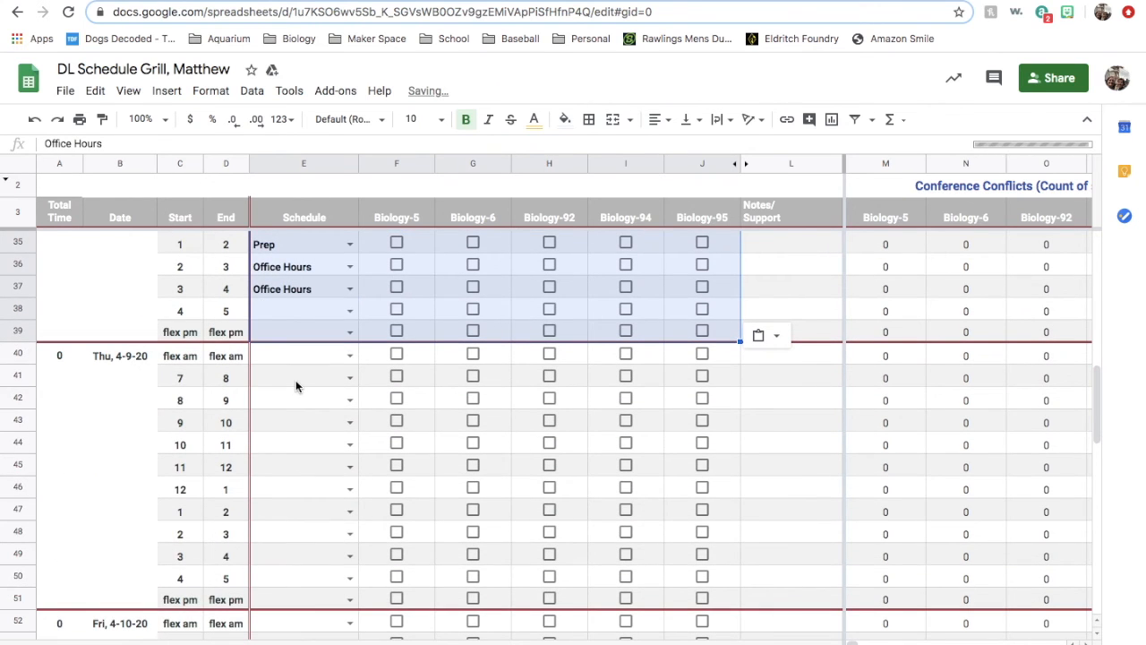
{"action": "left_click", "coordinate": [296, 386]}
{"action": "key", "text": "ctrl+v"}
{"action": "scroll", "coordinate": [298, 401], "scroll_direction": "down", "scroll_amount": 5}
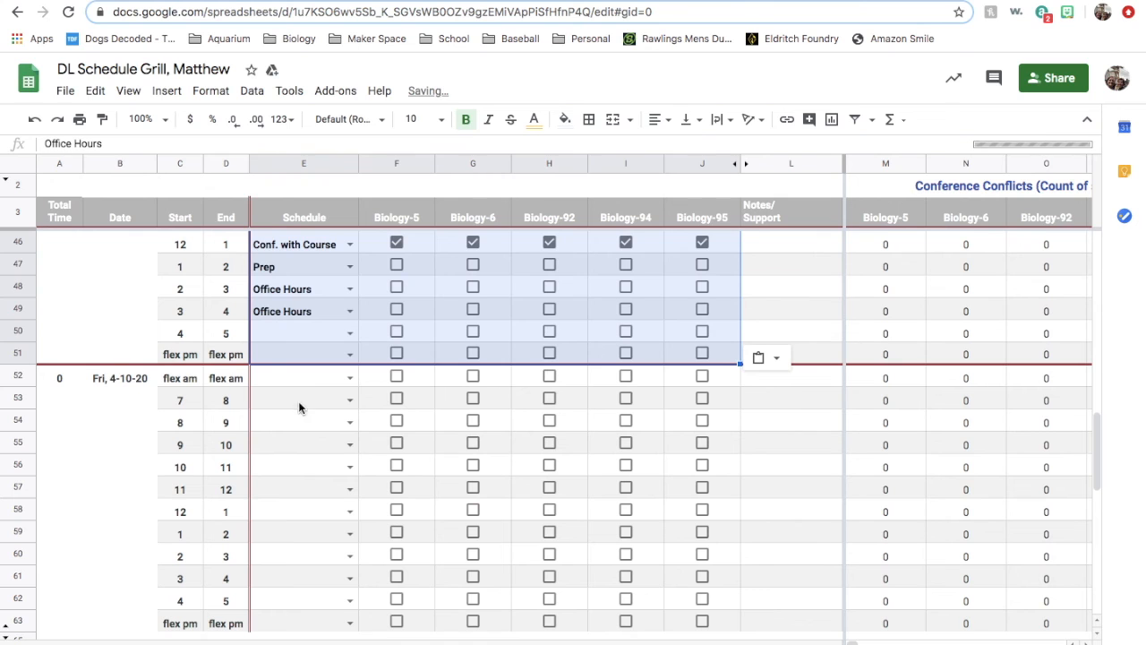
{"action": "left_click", "coordinate": [298, 403]}
{"action": "key", "text": "ctrl+v"}
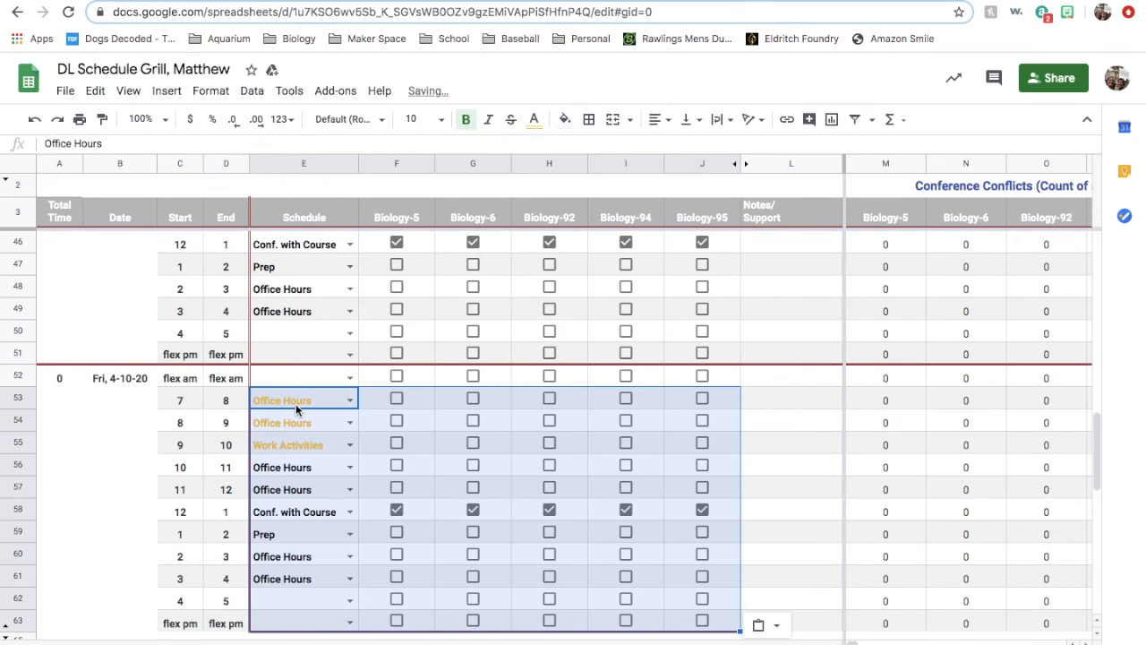
- Copy the whole week's schedule and check-boxes from Monday's 7–8 slot through Friday's flex pm into the sheet starting Monday 4-13-20
{"action": "scroll", "coordinate": [295, 404], "scroll_direction": "up", "scroll_amount": 15}
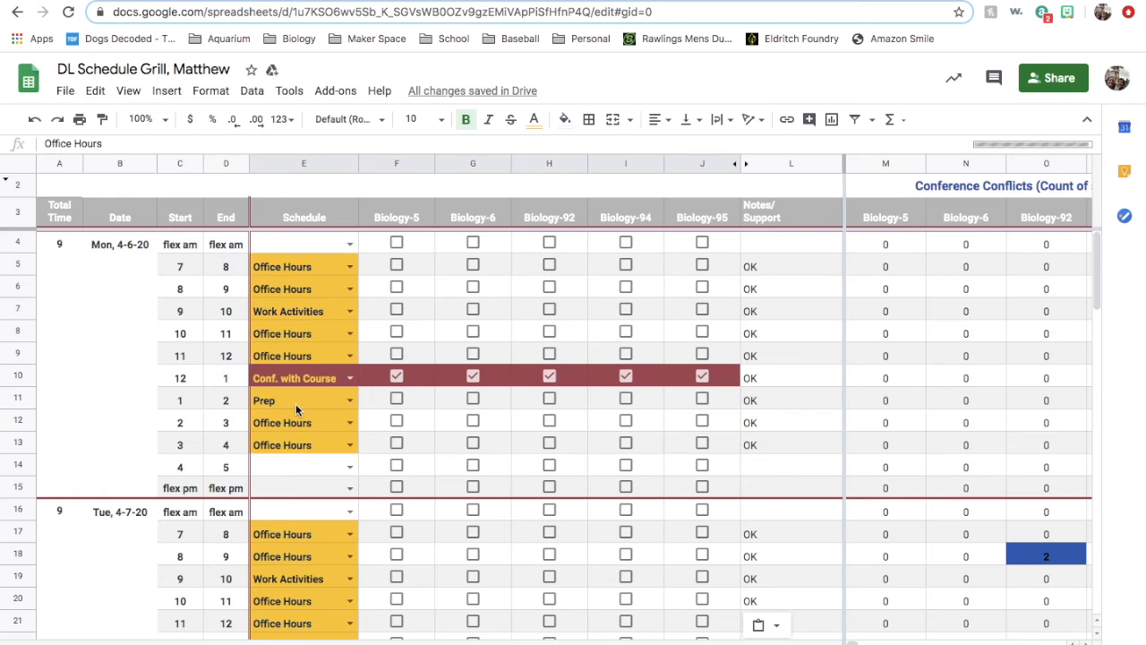
{"action": "left_click_drag", "start_coordinate": [307, 266], "coordinate": [473, 356]}
{"action": "left_click_drag", "start_coordinate": [541, 474], "coordinate": [696, 553]}
{"action": "left_click_drag", "start_coordinate": [705, 598], "coordinate": [704, 598]}
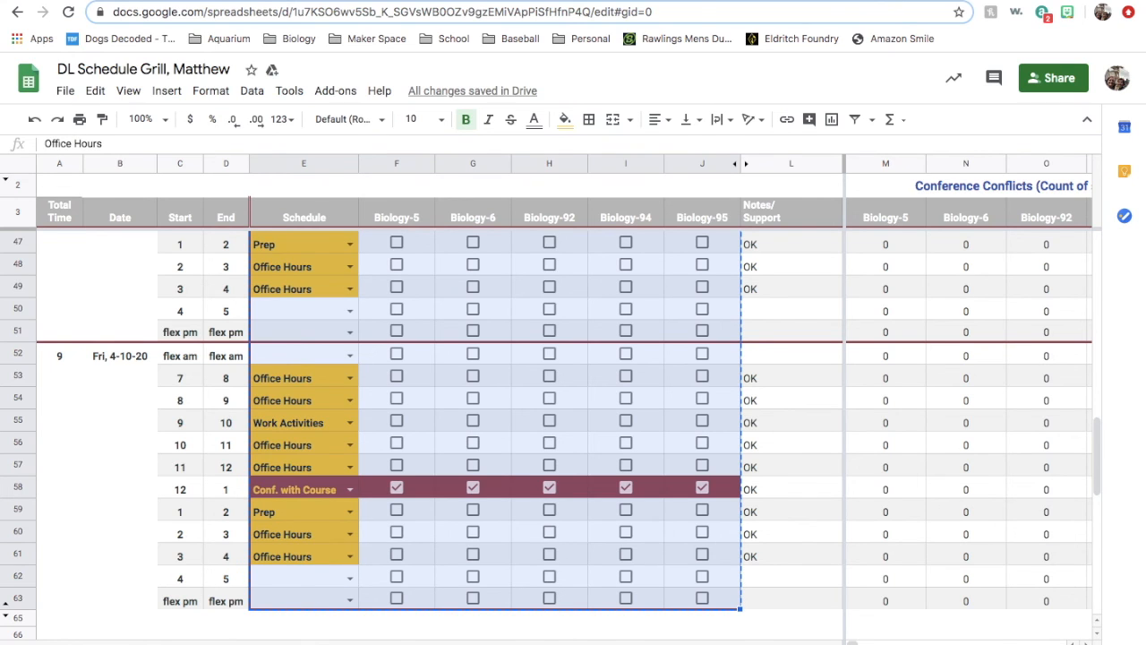
{"action": "left_click", "coordinate": [306, 643]}
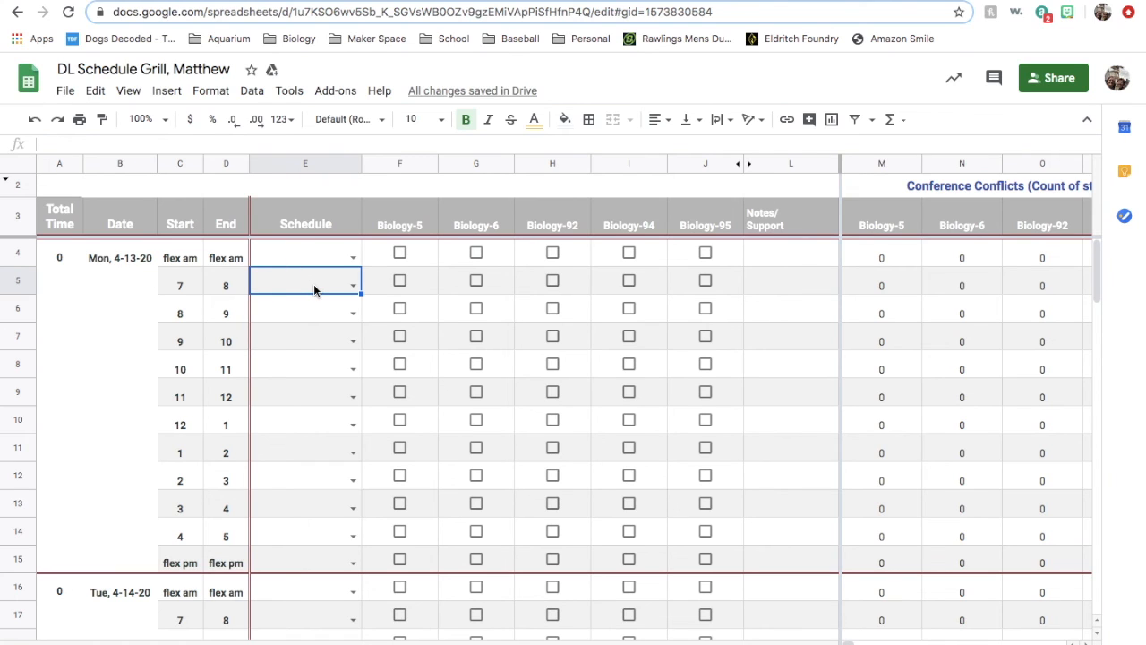
{"action": "key", "text": "ctrl+v"}
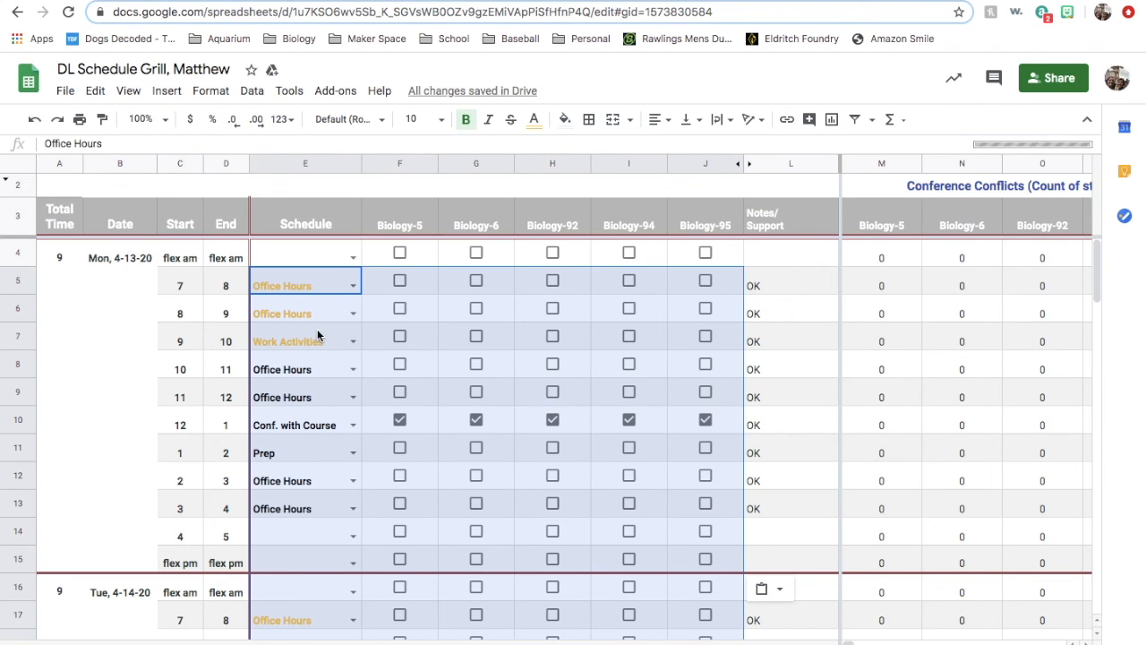
- Review the pasted schedule entries, course check-boxes and conference conflicts for the week of 4-13-20
{"action": "scroll", "coordinate": [331, 350], "scroll_direction": "down", "scroll_amount": 3}
{"action": "scroll", "coordinate": [330, 356], "scroll_direction": "down", "scroll_amount": 3}
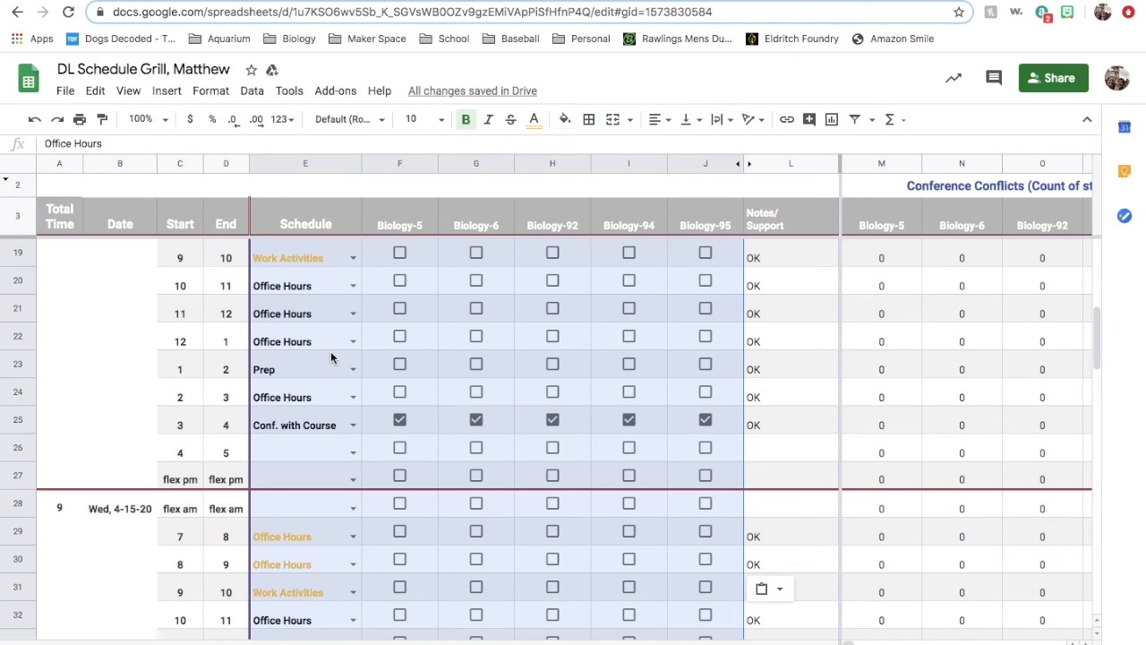
{"action": "scroll", "coordinate": [330, 351], "scroll_direction": "down", "scroll_amount": 3}
{"action": "scroll", "coordinate": [330, 351], "scroll_direction": "up", "scroll_amount": 4}
{"action": "scroll", "coordinate": [330, 356], "scroll_direction": "up", "scroll_amount": 4}
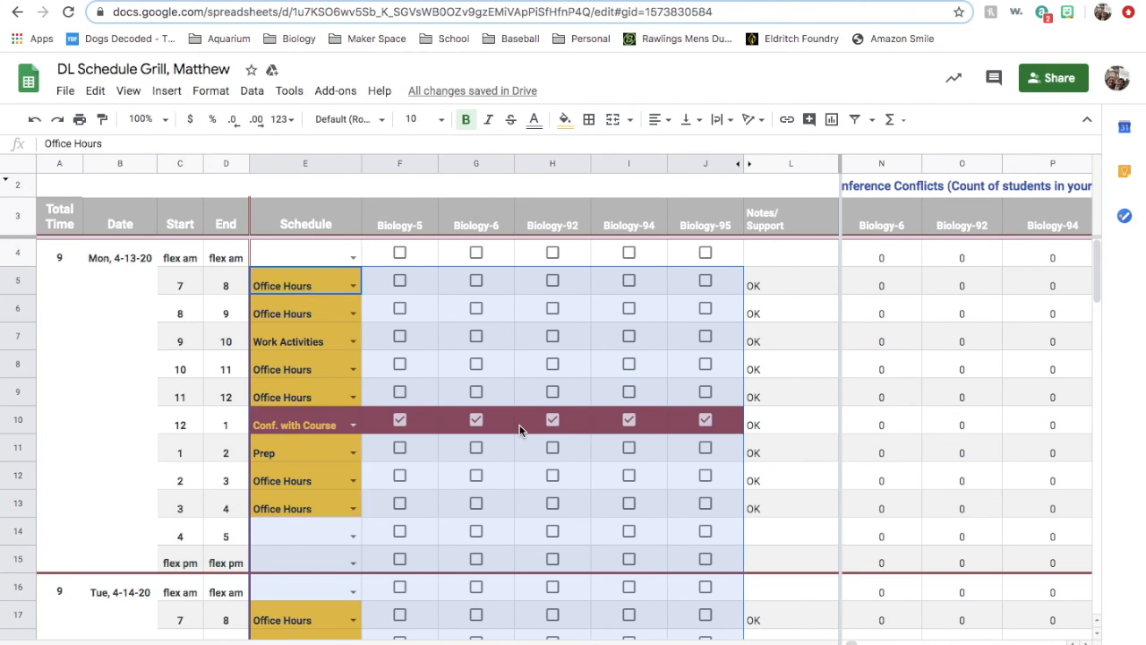
{"action": "mouse_move", "coordinate": [573, 1]}
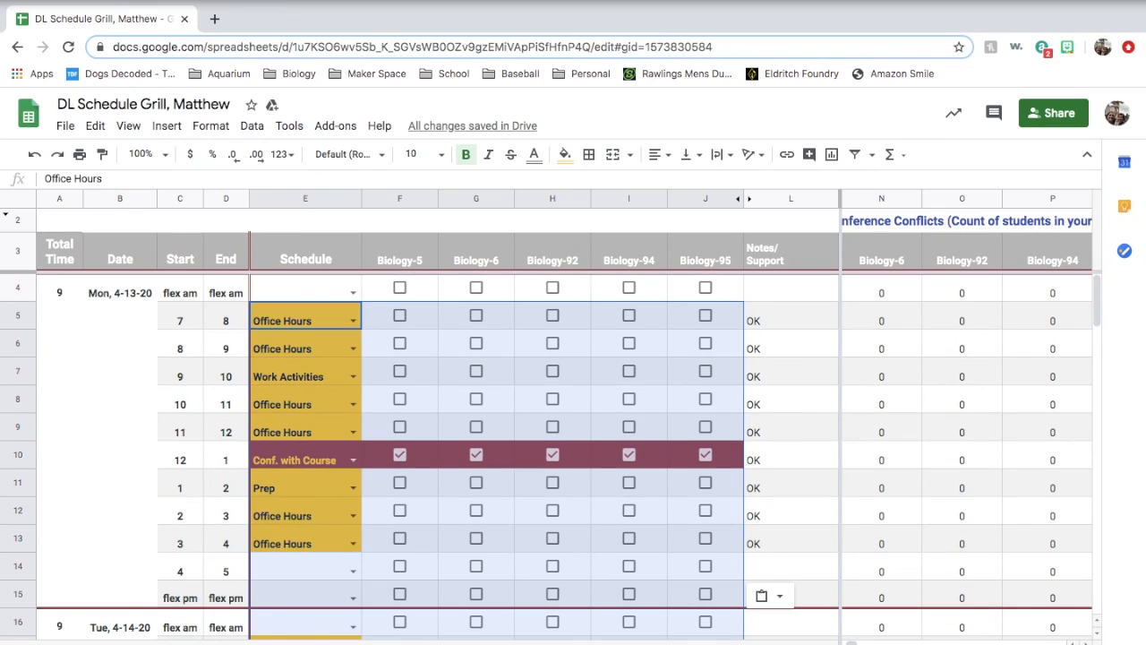